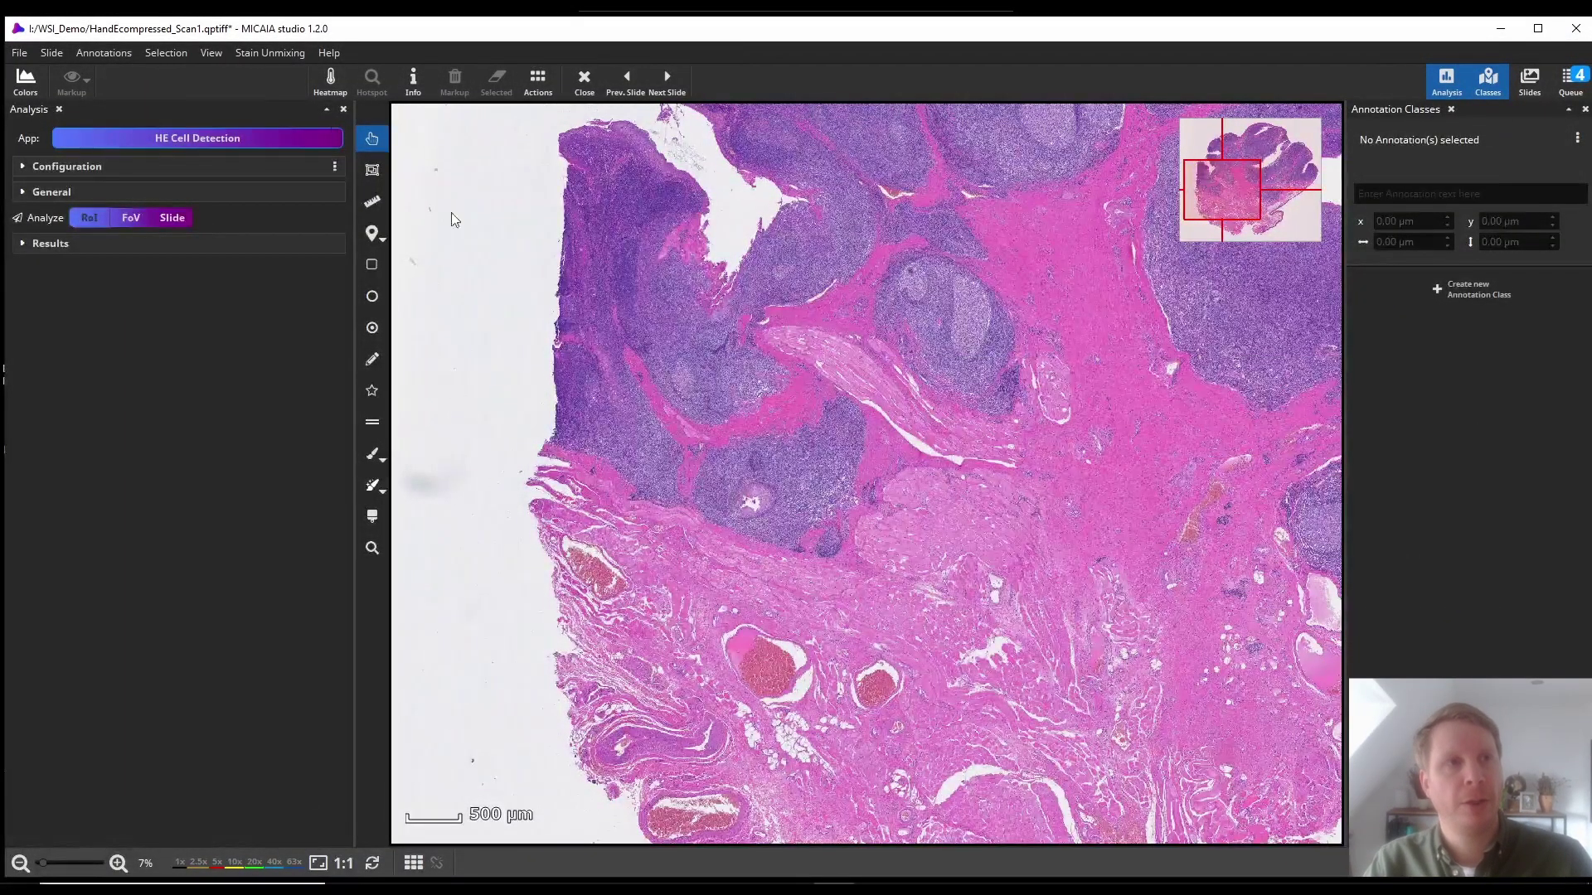
Launch the AI Author app and create a new AI named My Tonsil AI.
{"action": "left_click", "coordinate": [292, 138]}
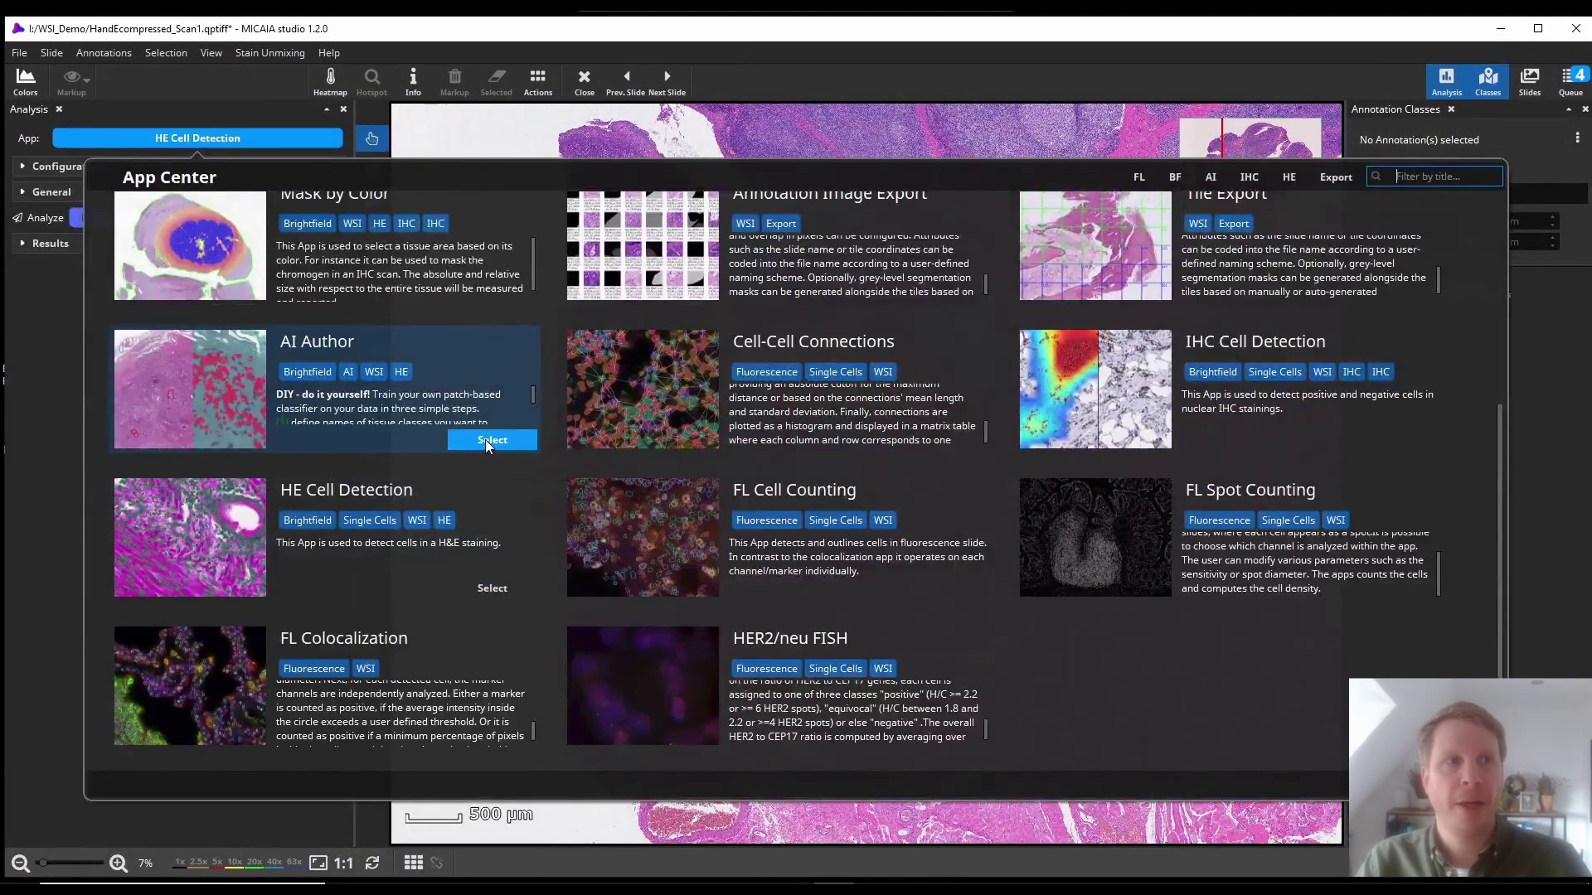
{"action": "left_click", "coordinate": [489, 440]}
{"action": "left_click", "coordinate": [157, 163]}
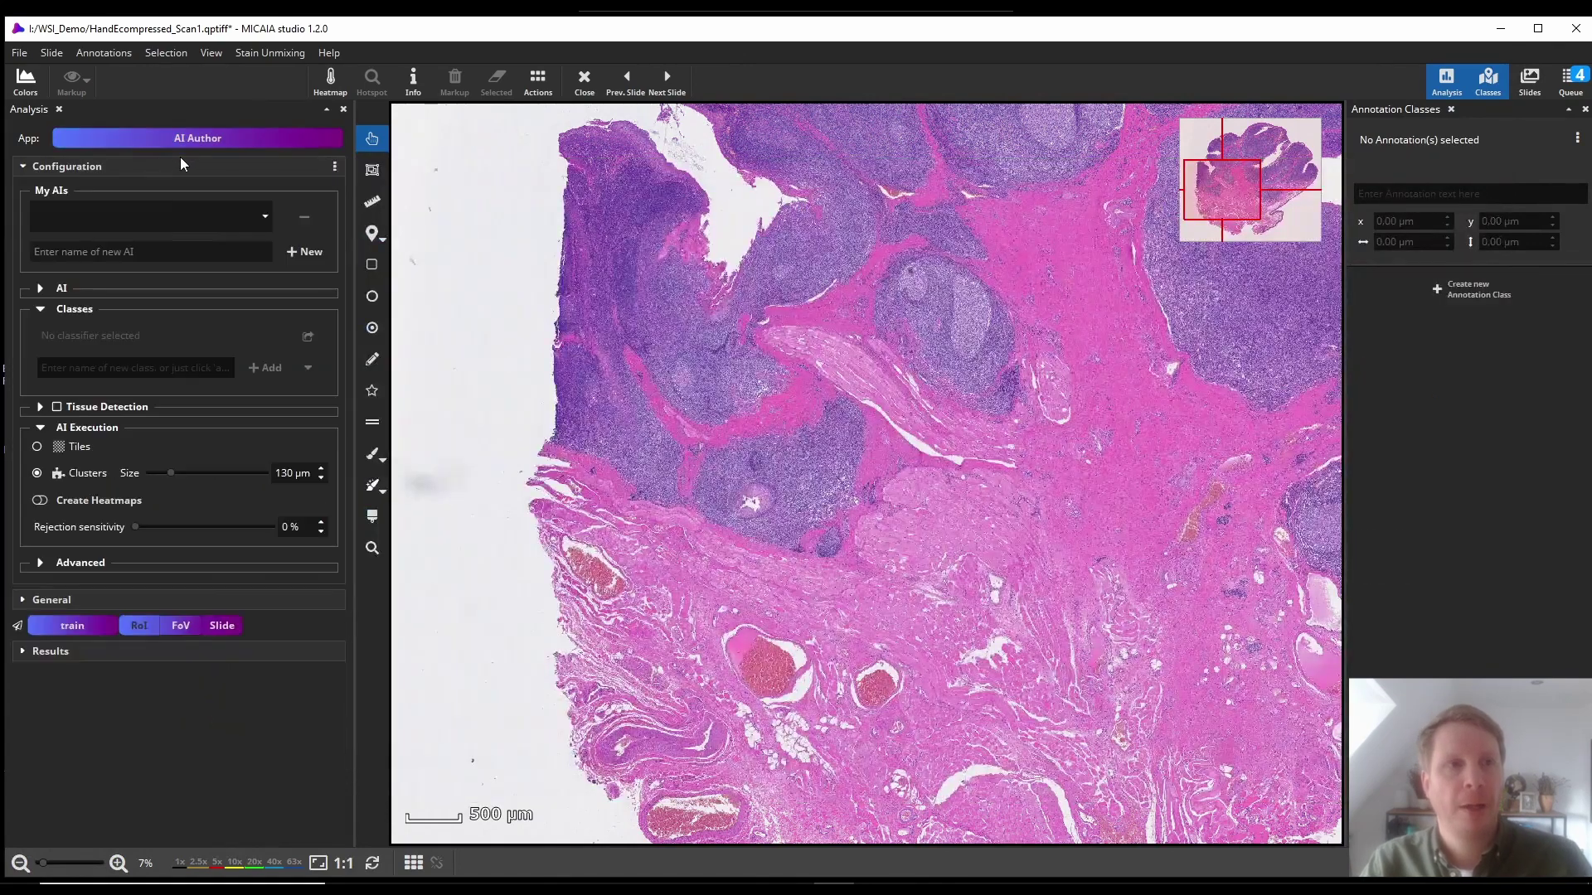
{"action": "left_click", "coordinate": [151, 251]}
{"action": "type", "text": "My Tonsil AI"}
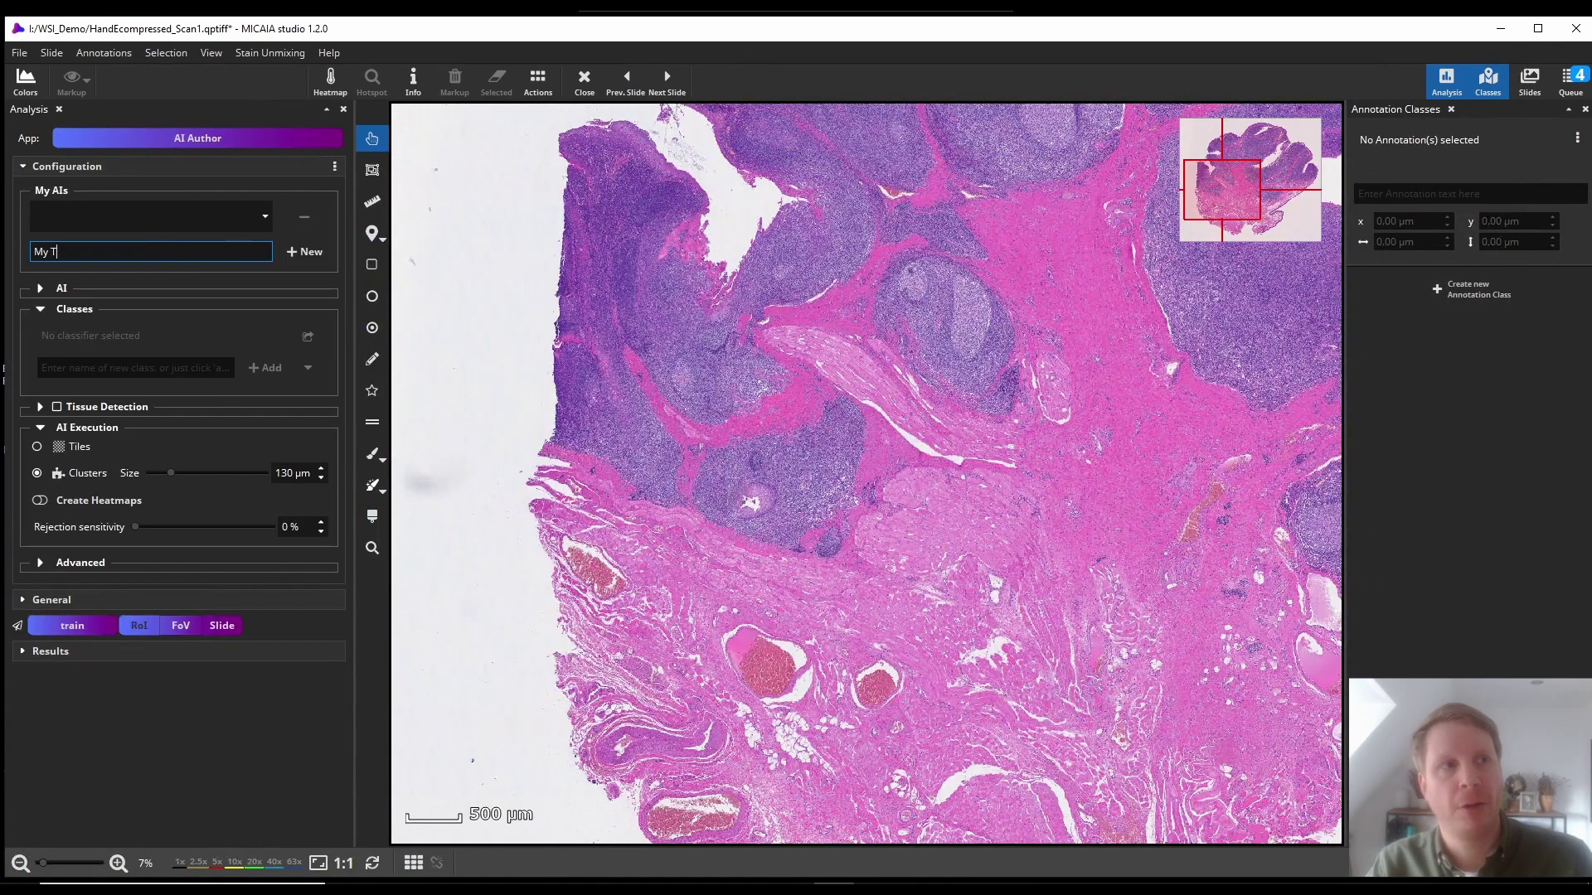
{"action": "left_click", "coordinate": [304, 251]}
Add three classes: Inflammation, Muscle and Connective, and Blood.
{"action": "left_click", "coordinate": [207, 367]}
{"action": "type", "text": "Inflammation"}
{"action": "left_click", "coordinate": [266, 367]}
{"action": "left_click", "coordinate": [133, 367]}
{"action": "type", "text": "Muscle and Conn"}
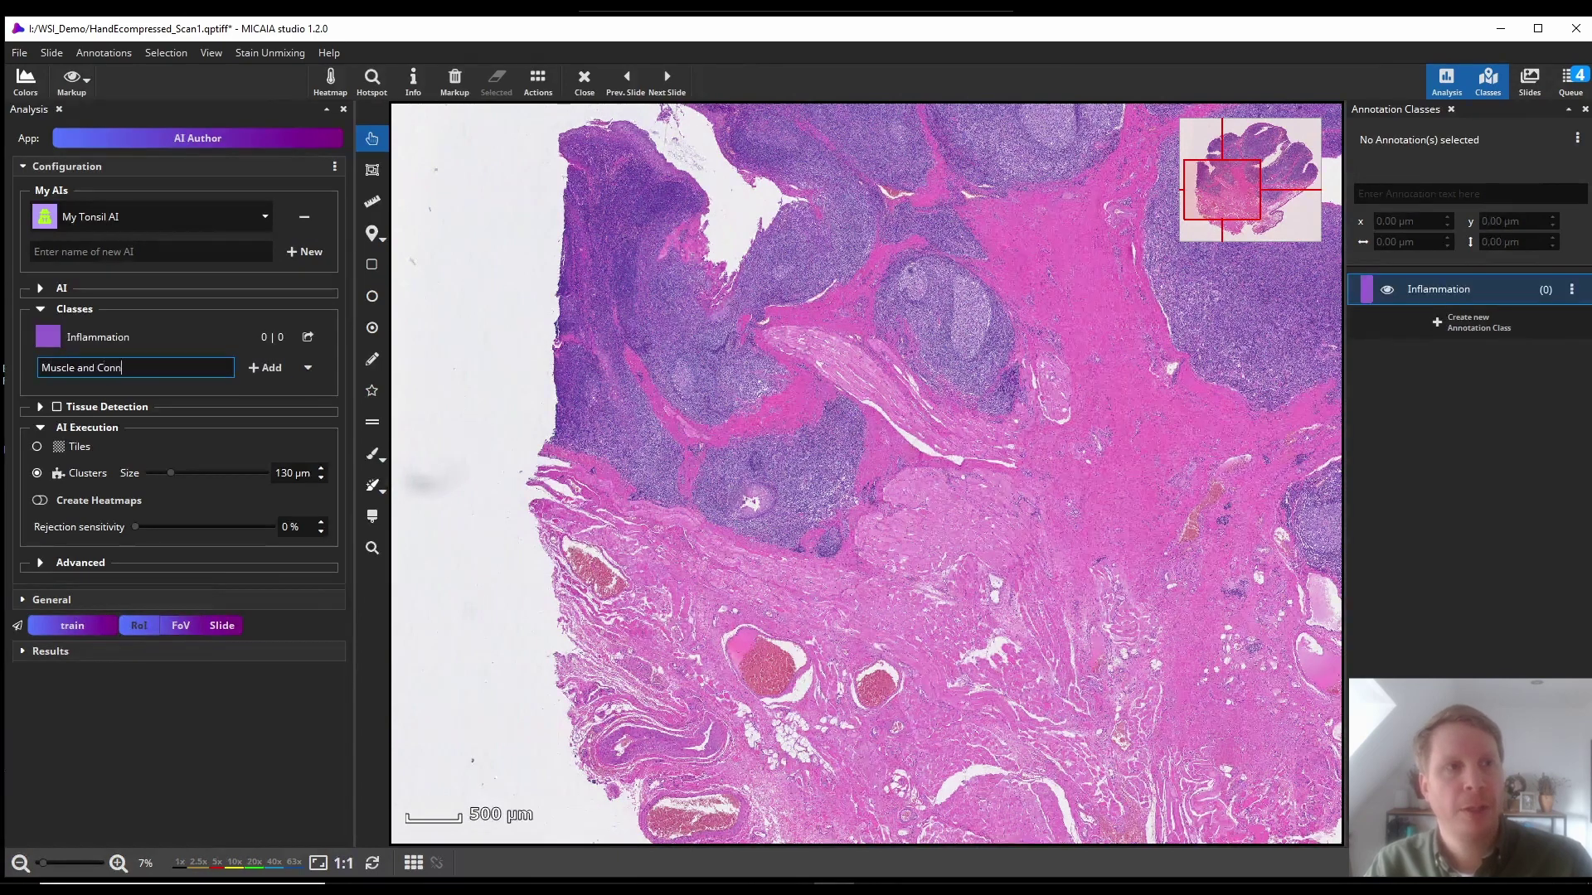
{"action": "type", "text": "ective"}
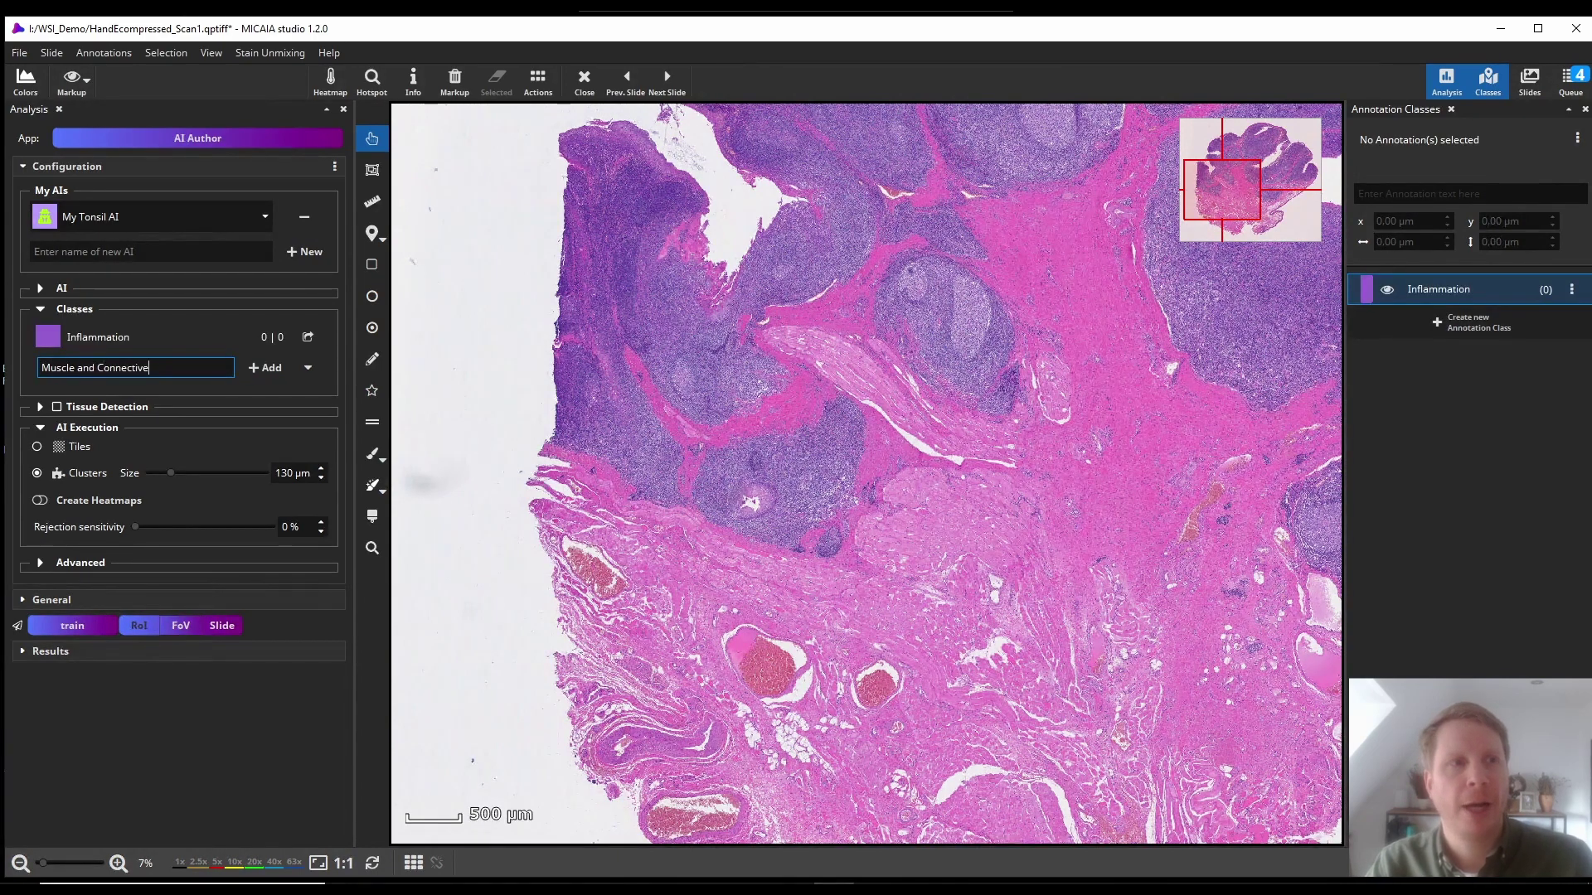
{"action": "left_click", "coordinate": [265, 367]}
{"action": "left_click", "coordinate": [133, 396]}
{"action": "type", "text": "Bl"}
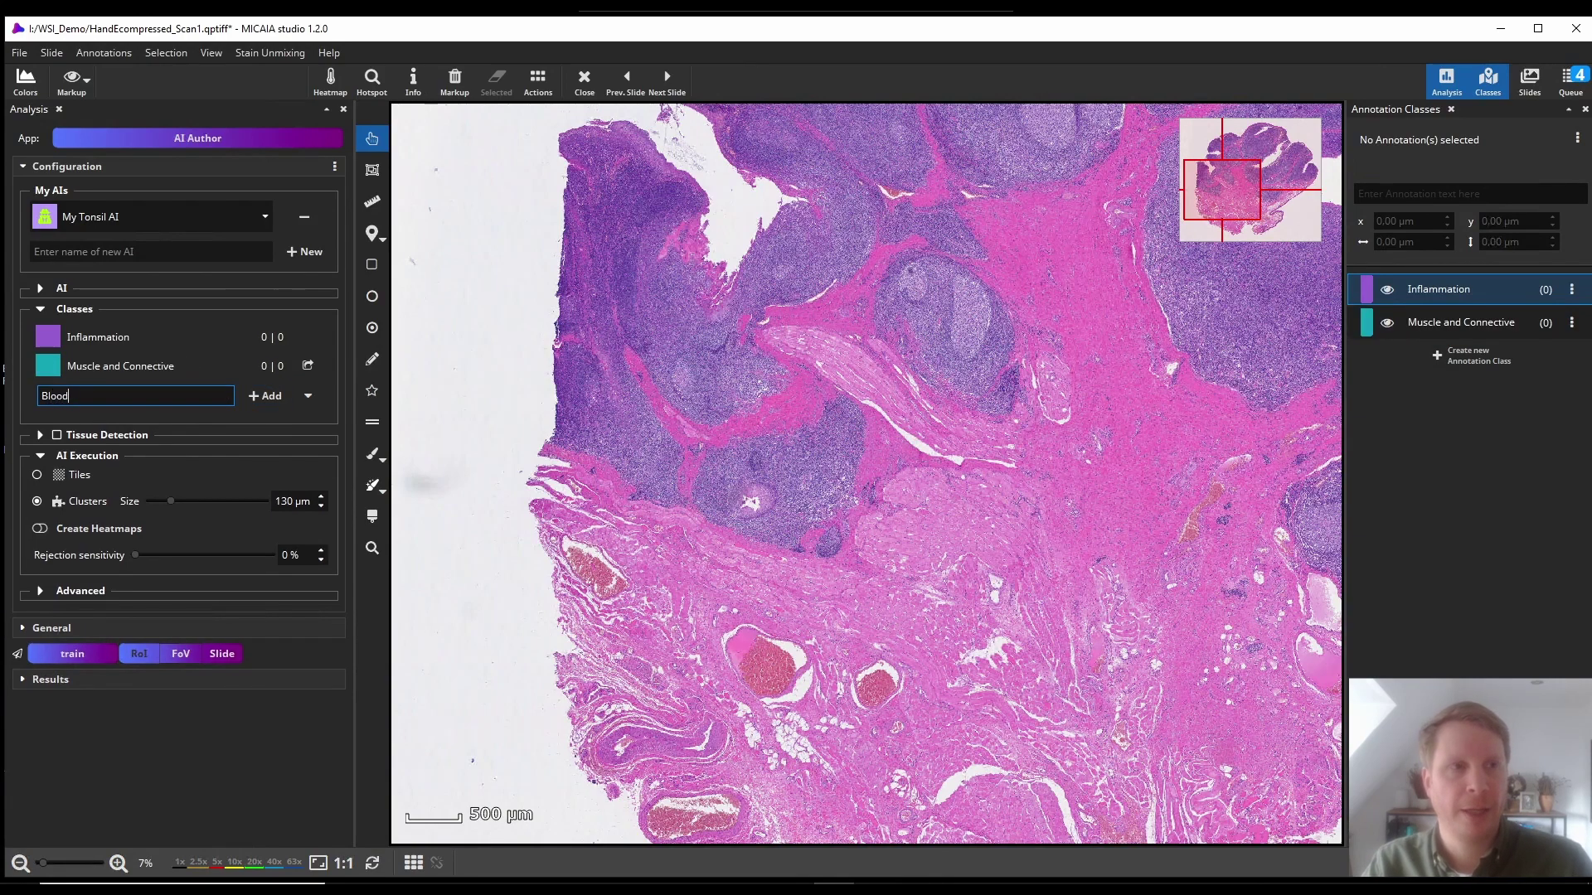
{"action": "type", "text": "ood"}
{"action": "left_click", "coordinate": [265, 395]}
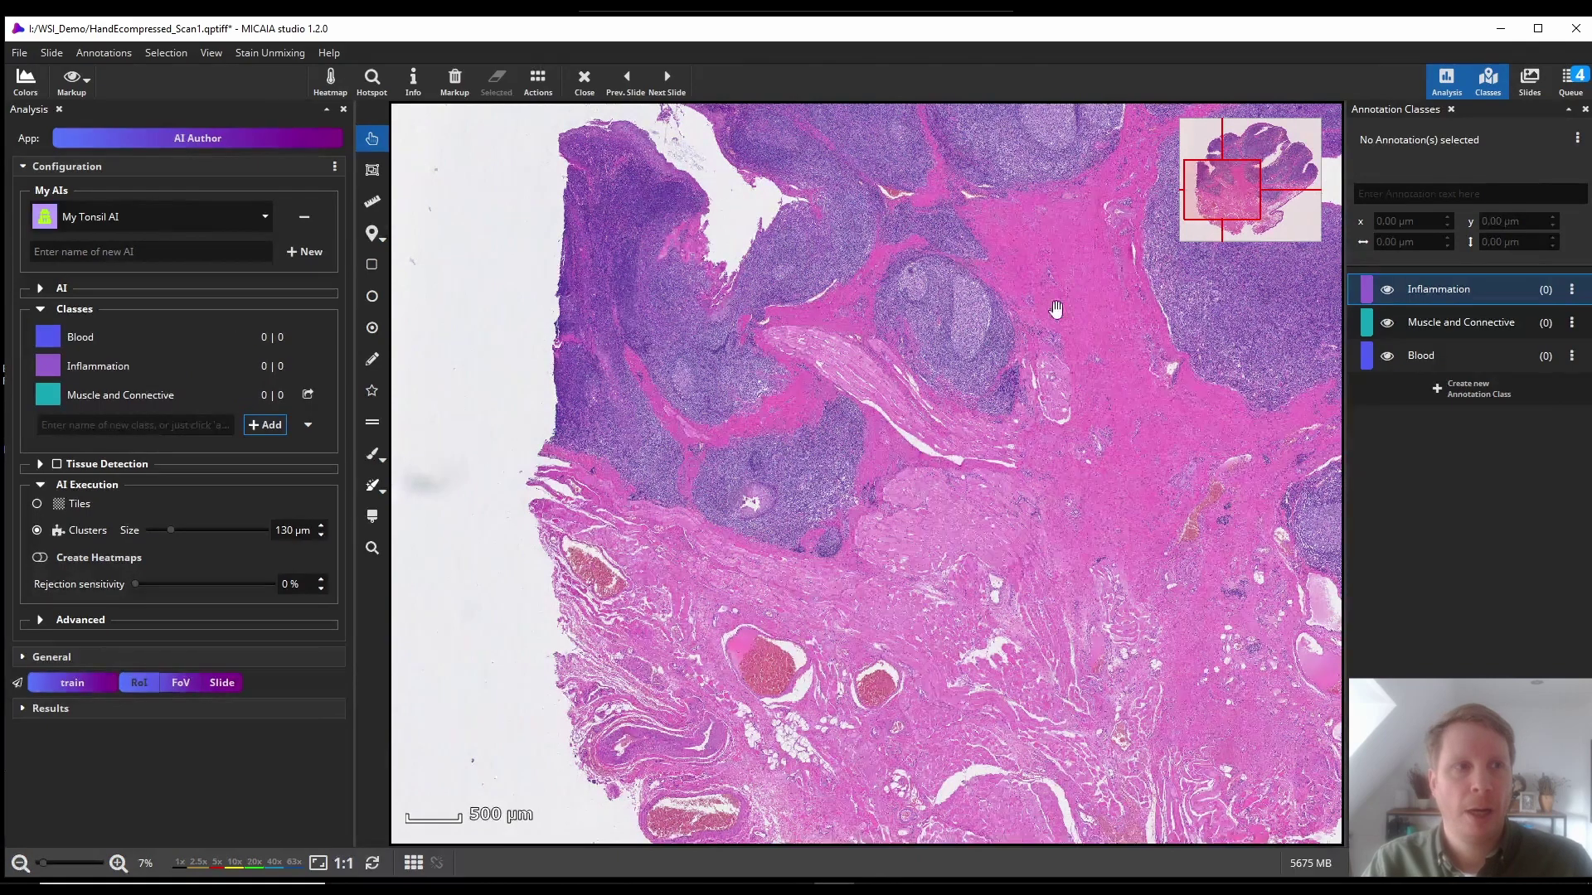
{"action": "left_click", "coordinate": [1366, 292]}
Colour Inflammation blue and outline an inflammation region near the slide centre.
{"action": "left_click", "coordinate": [1343, 359]}
{"action": "left_click", "coordinate": [372, 359]}
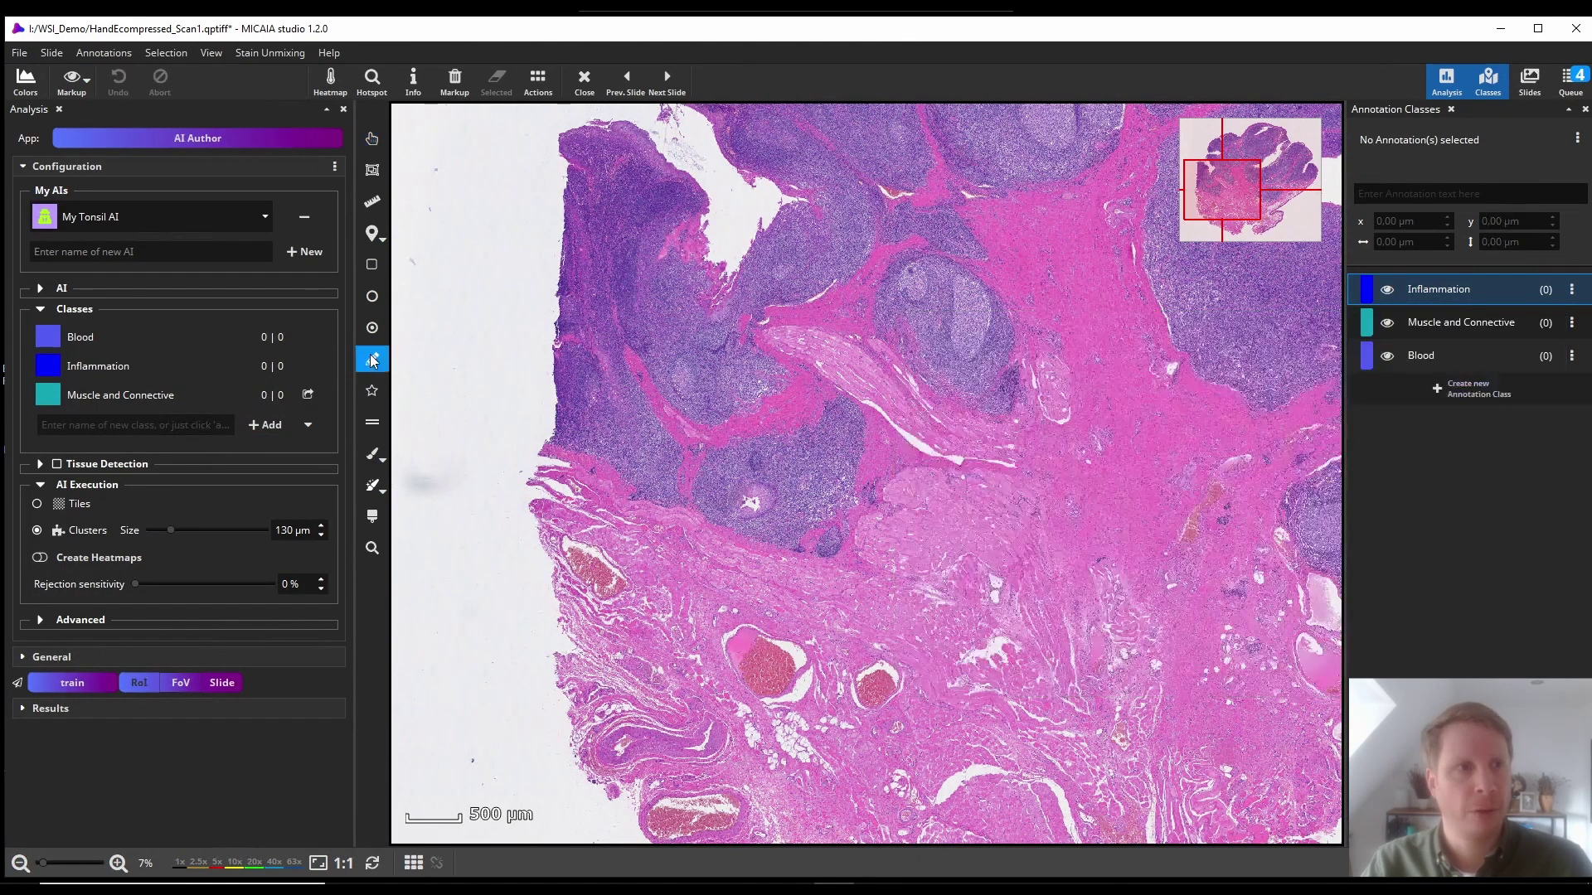
{"action": "mouse_move", "coordinate": [756, 448]}
{"action": "left_mouse_down"}
{"action": "mouse_move", "coordinate": [734, 447]}
{"action": "mouse_move", "coordinate": [760, 494]}
{"action": "mouse_move", "coordinate": [850, 465]}
{"action": "left_mouse_up"}
{"action": "left_click_drag", "start_coordinate": [840, 410], "coordinate": [778, 447]}
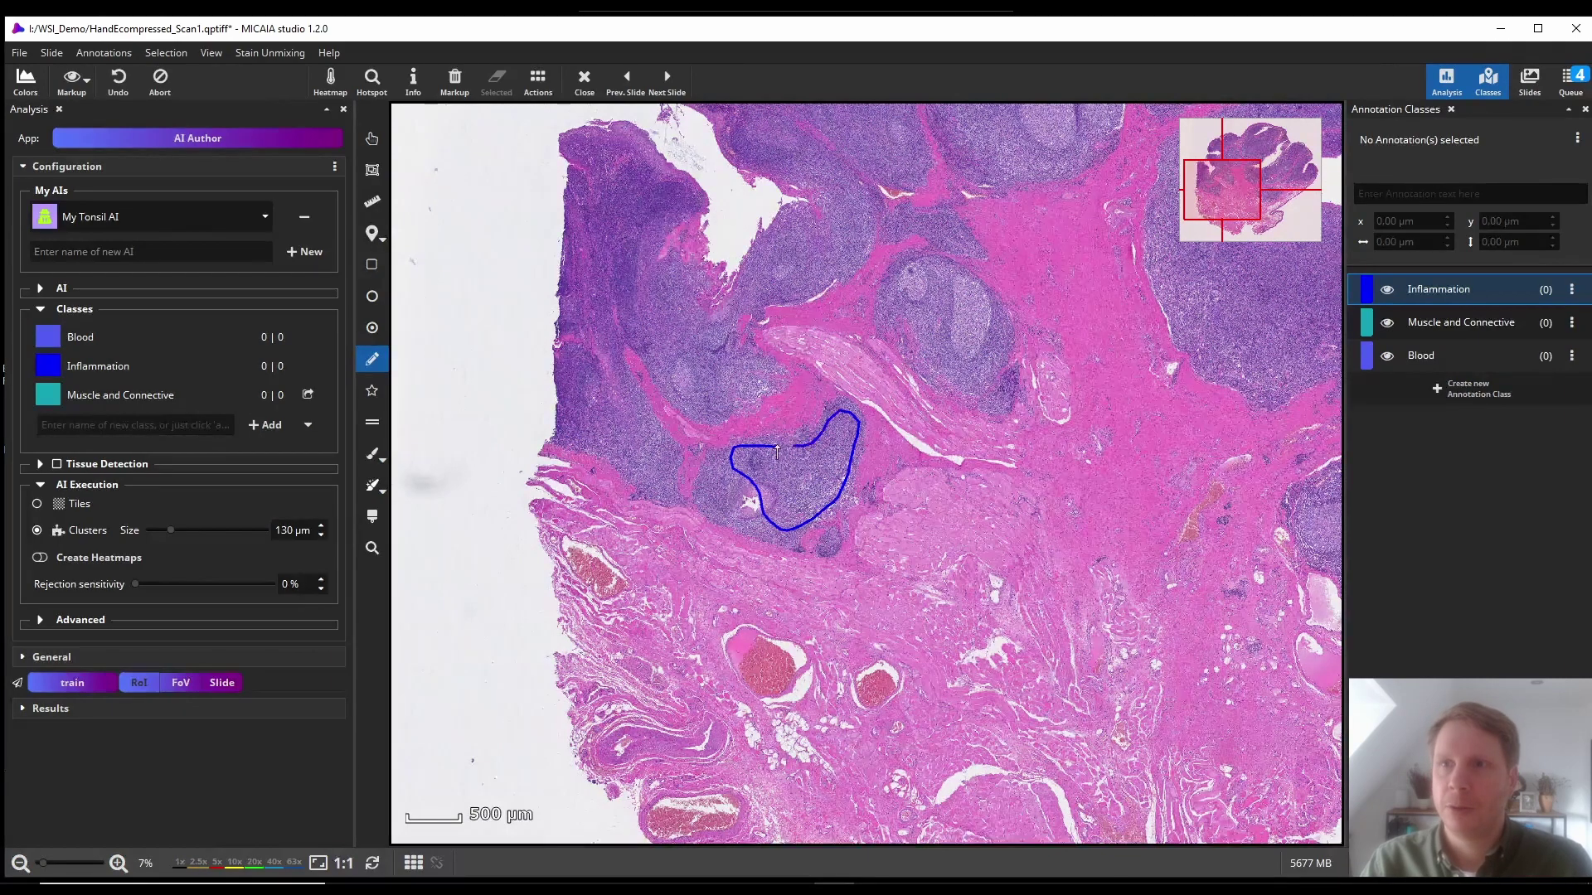
Colour Muscle and Connective yellow and outline two connective tissue regions, lower centre and upper right.
{"action": "left_click", "coordinate": [1441, 320]}
{"action": "left_click", "coordinate": [1366, 323]}
{"action": "left_click", "coordinate": [1364, 392]}
{"action": "left_click", "coordinate": [1467, 324]}
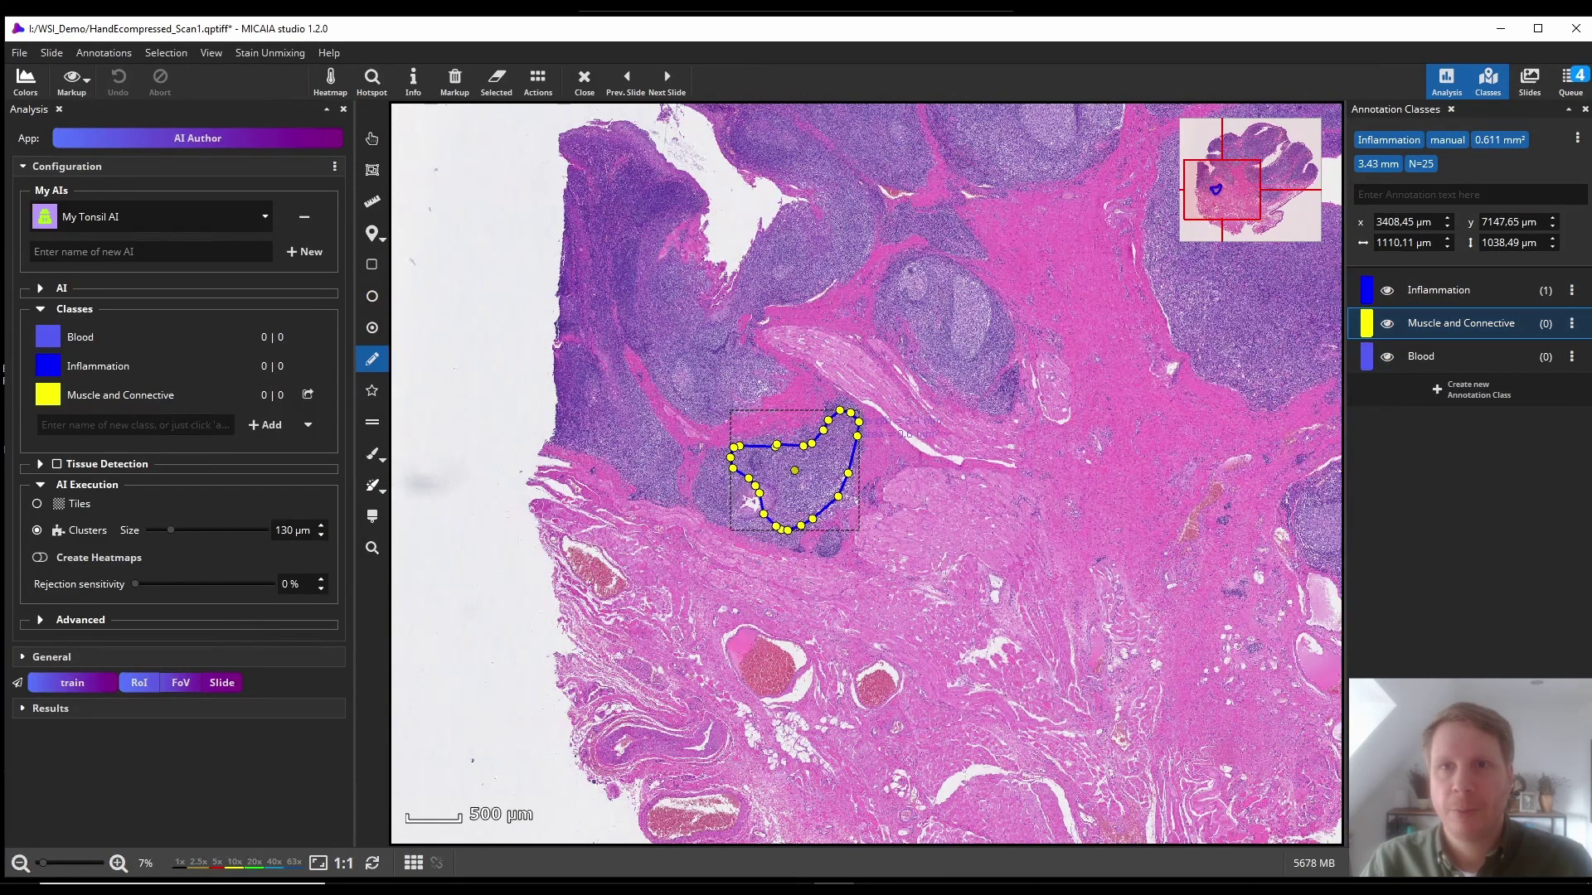
{"action": "left_click_drag", "start_coordinate": [699, 568], "coordinate": [715, 534]}
{"action": "mouse_move", "coordinate": [854, 626]}
{"action": "left_mouse_down"}
{"action": "mouse_move", "coordinate": [879, 590]}
{"action": "mouse_move", "coordinate": [716, 528]}
{"action": "left_mouse_up"}
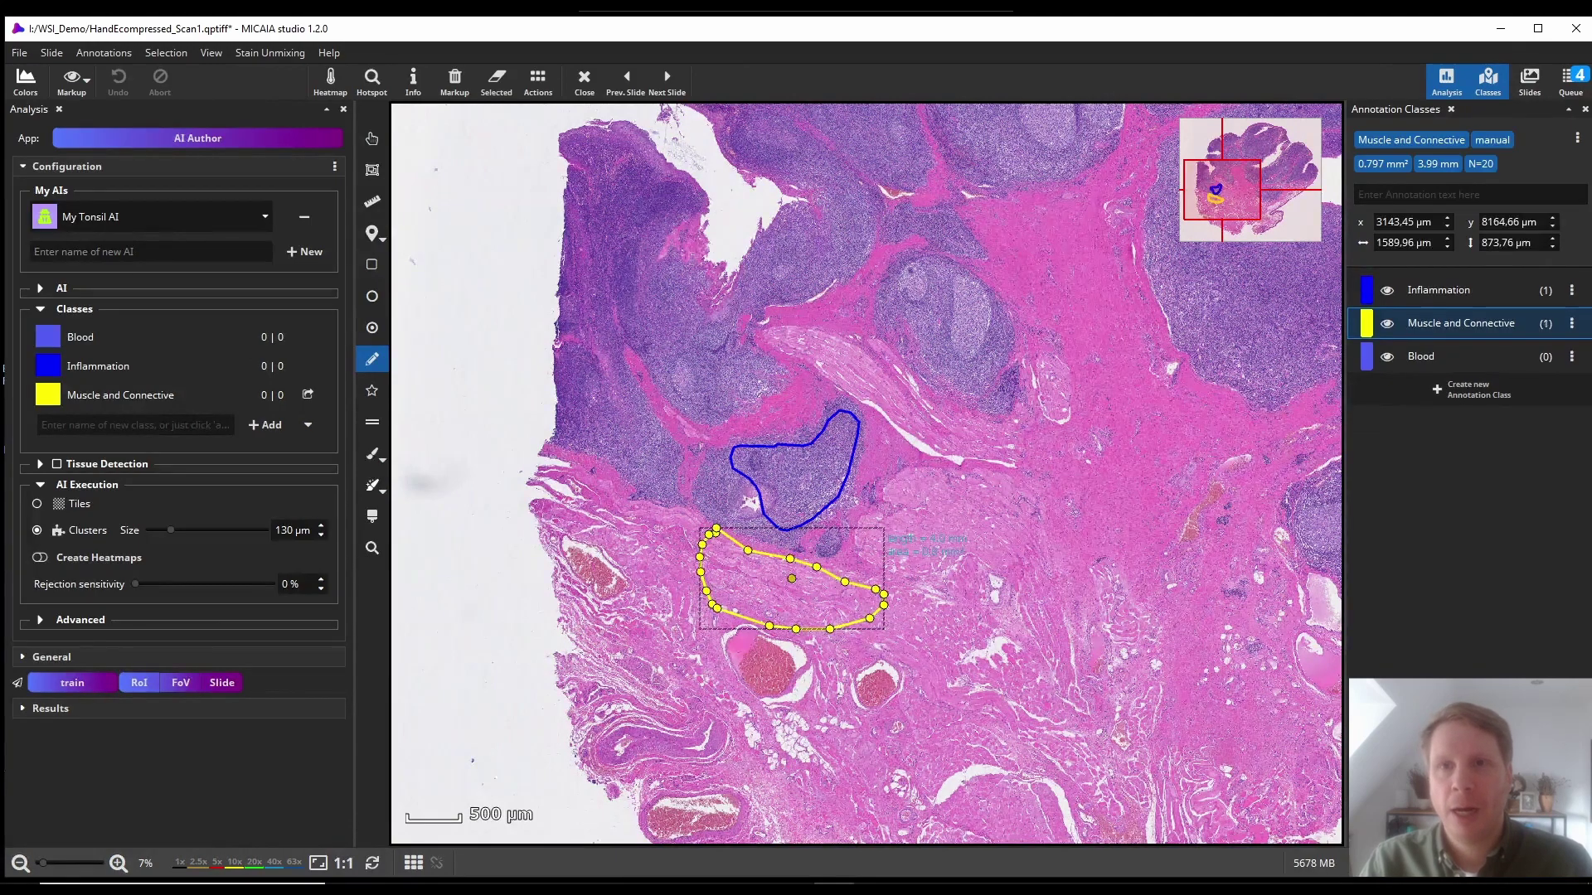
{"action": "mouse_move", "coordinate": [1081, 213]}
{"action": "left_mouse_down"}
{"action": "mouse_move", "coordinate": [1008, 264]}
{"action": "mouse_move", "coordinate": [1055, 318]}
{"action": "mouse_move", "coordinate": [1121, 264]}
{"action": "mouse_move", "coordinate": [1078, 211]}
{"action": "left_mouse_up"}
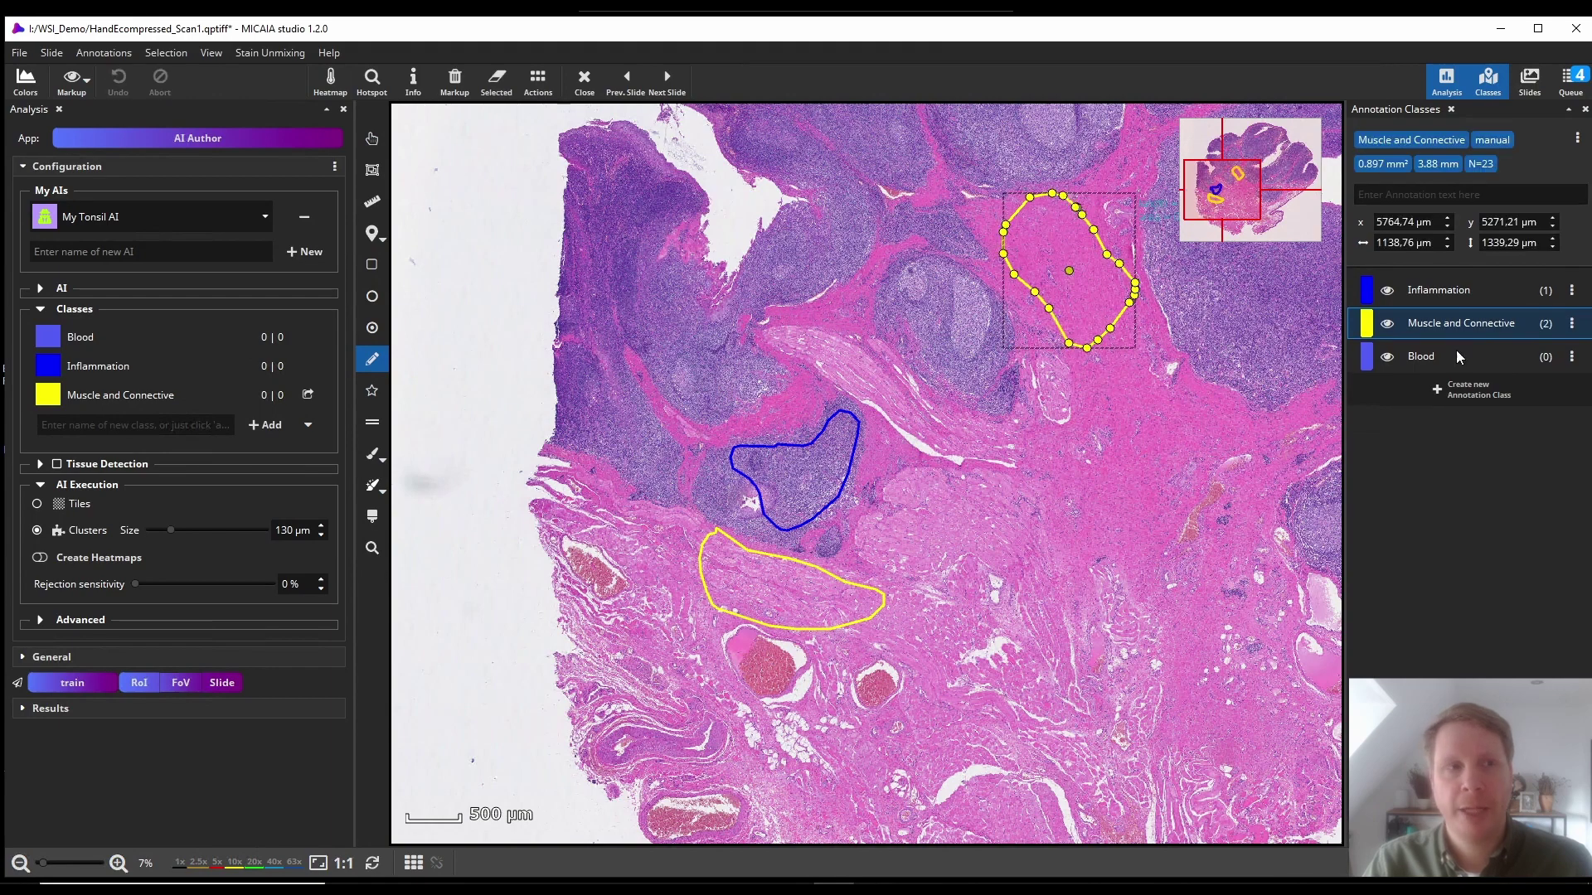
Colour Blood red and outline the blood vessel at lower centre.
{"action": "left_click", "coordinate": [1423, 353]}
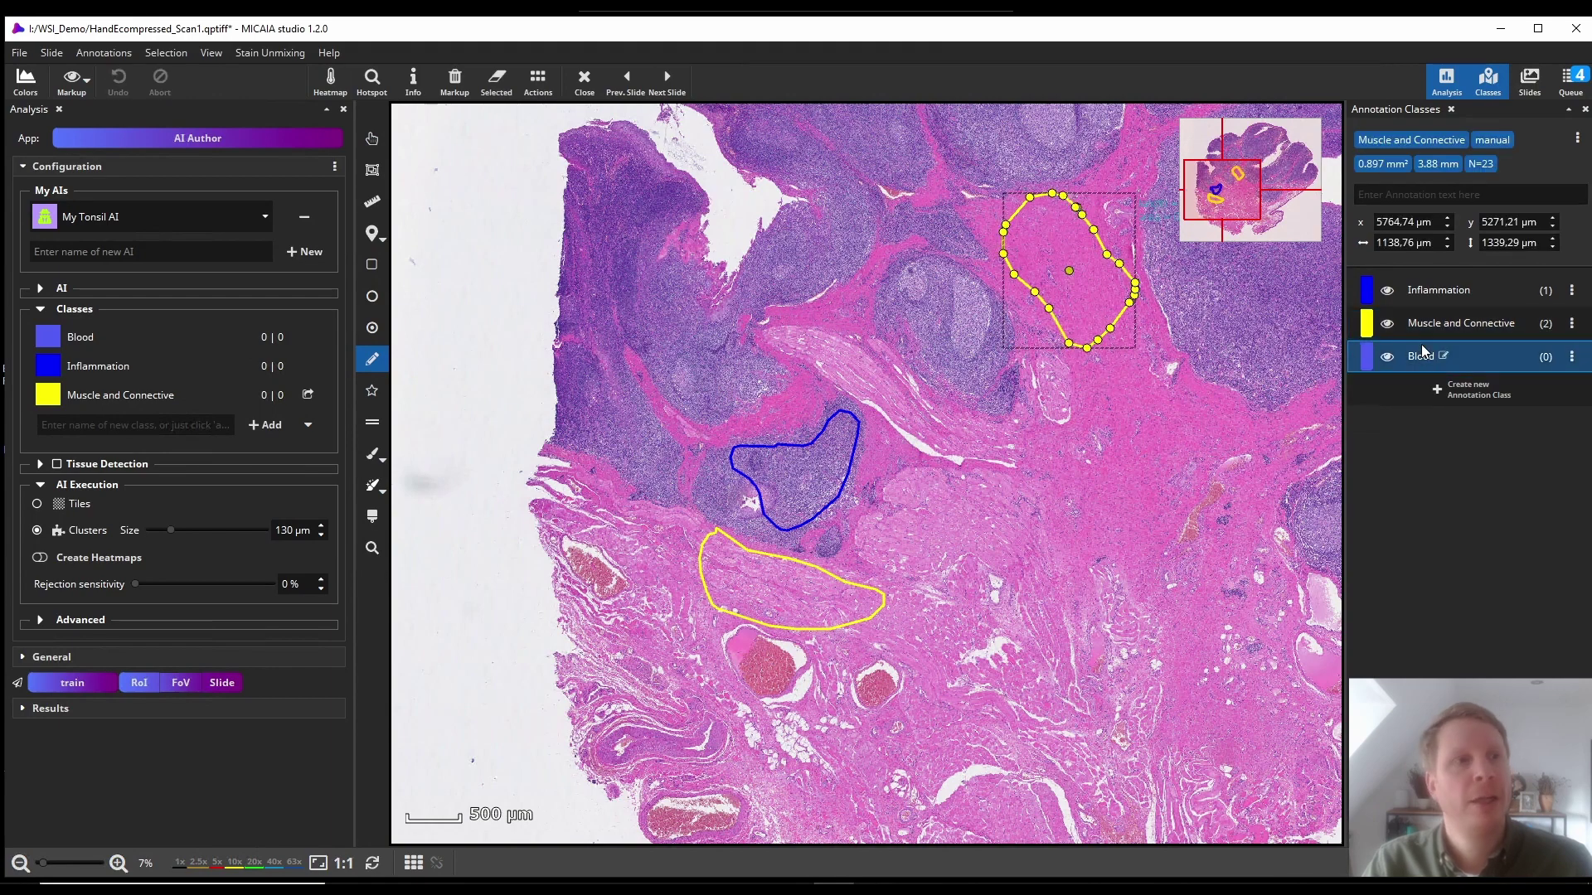
{"action": "left_click", "coordinate": [1370, 363]}
{"action": "left_click", "coordinate": [1304, 425]}
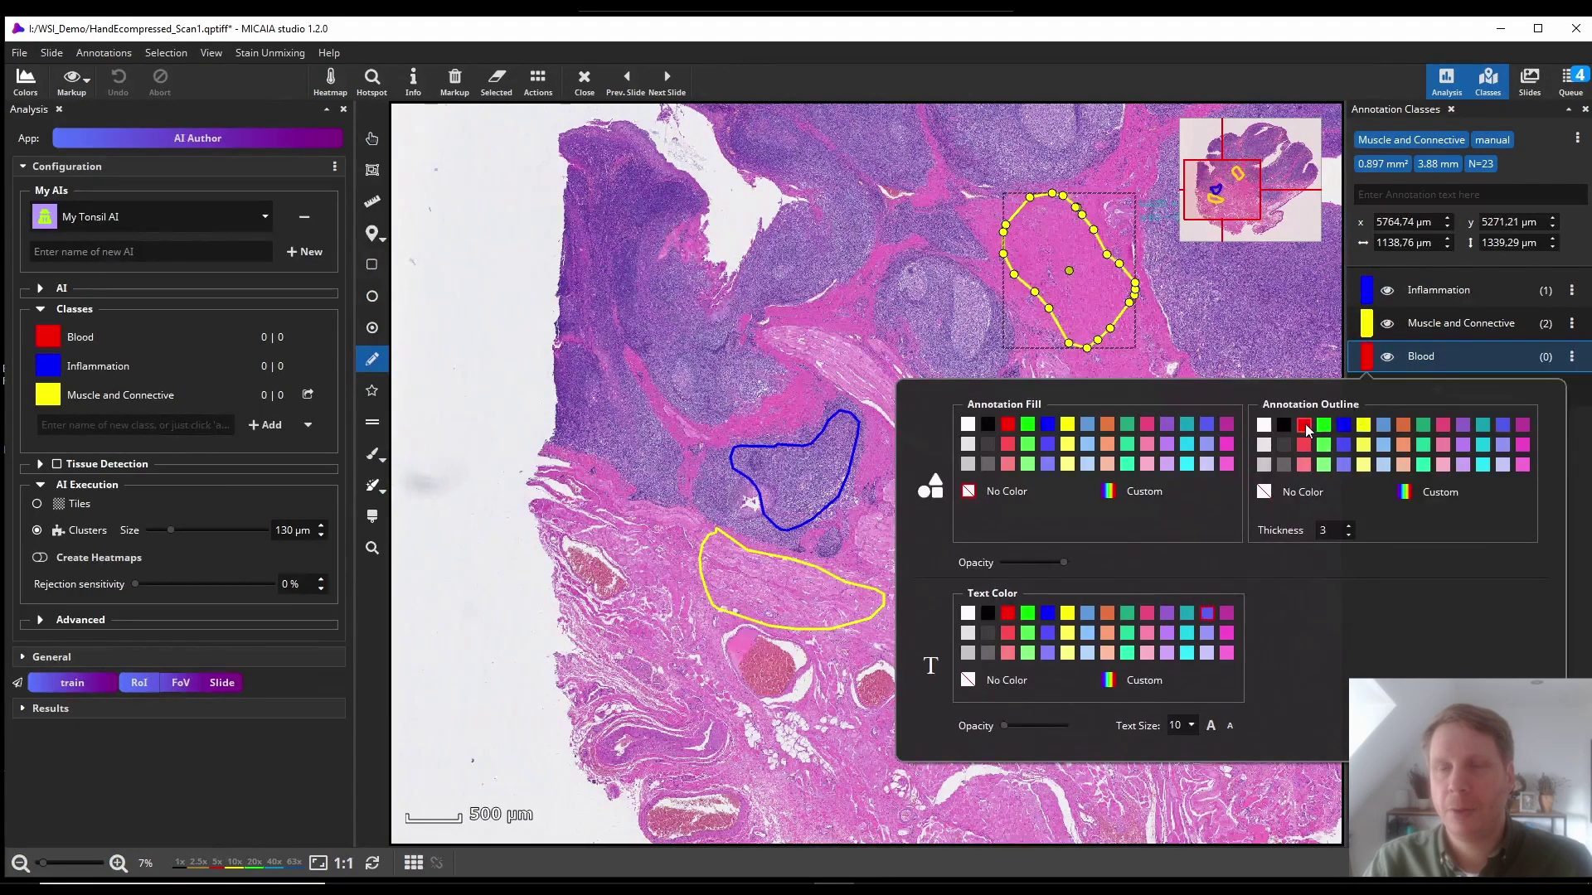
{"action": "left_click", "coordinate": [1478, 363]}
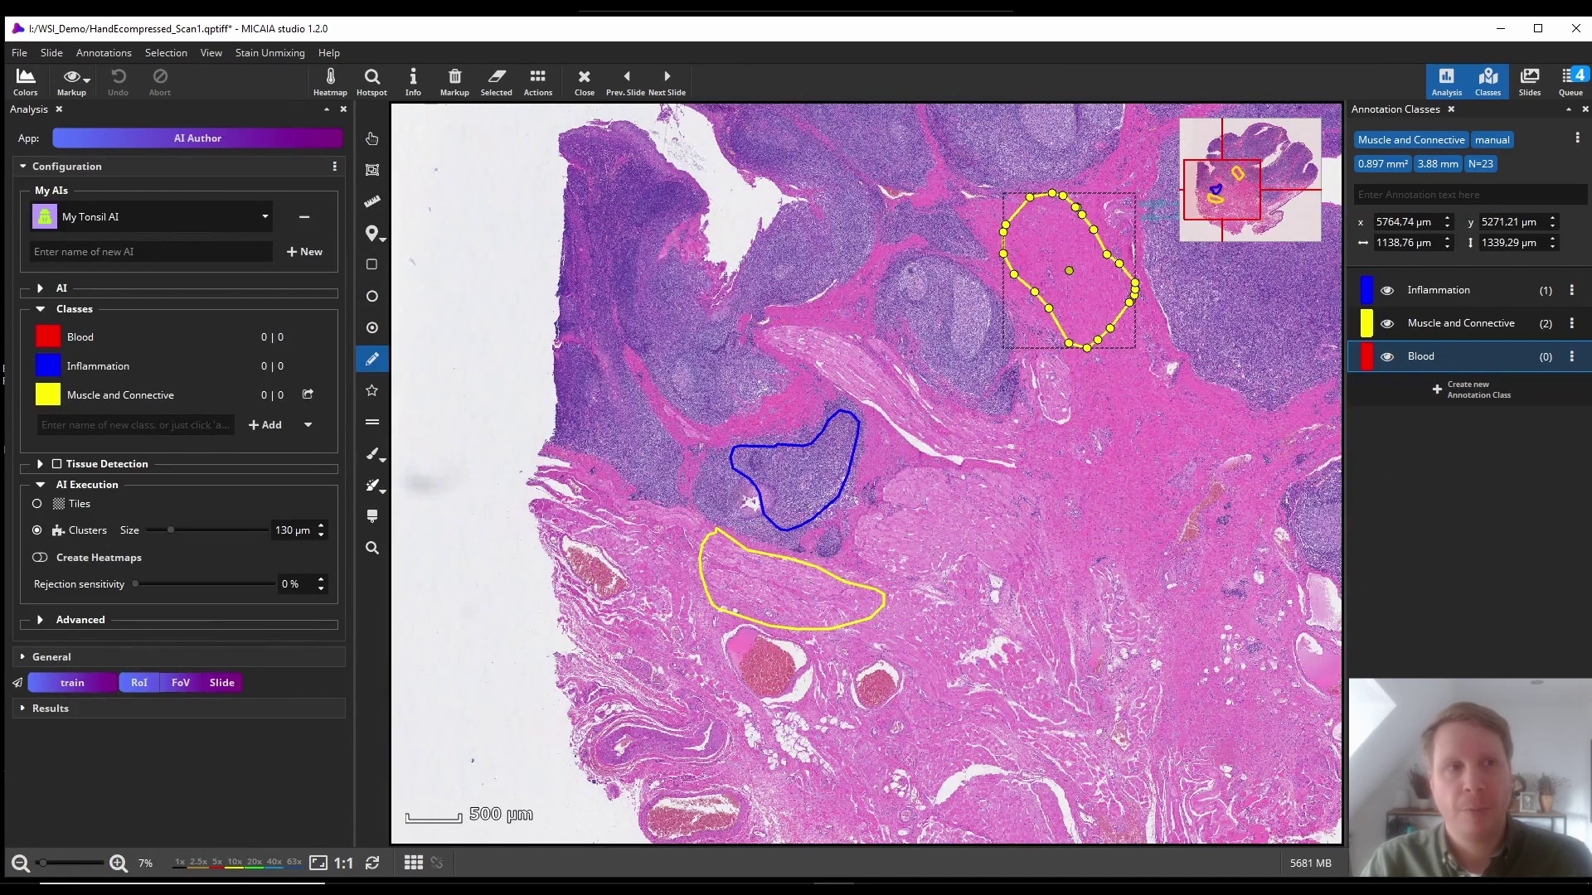
{"action": "mouse_move", "coordinate": [773, 649]}
{"action": "left_mouse_down"}
{"action": "mouse_move", "coordinate": [744, 661]}
{"action": "mouse_move", "coordinate": [779, 653]}
{"action": "left_mouse_up"}
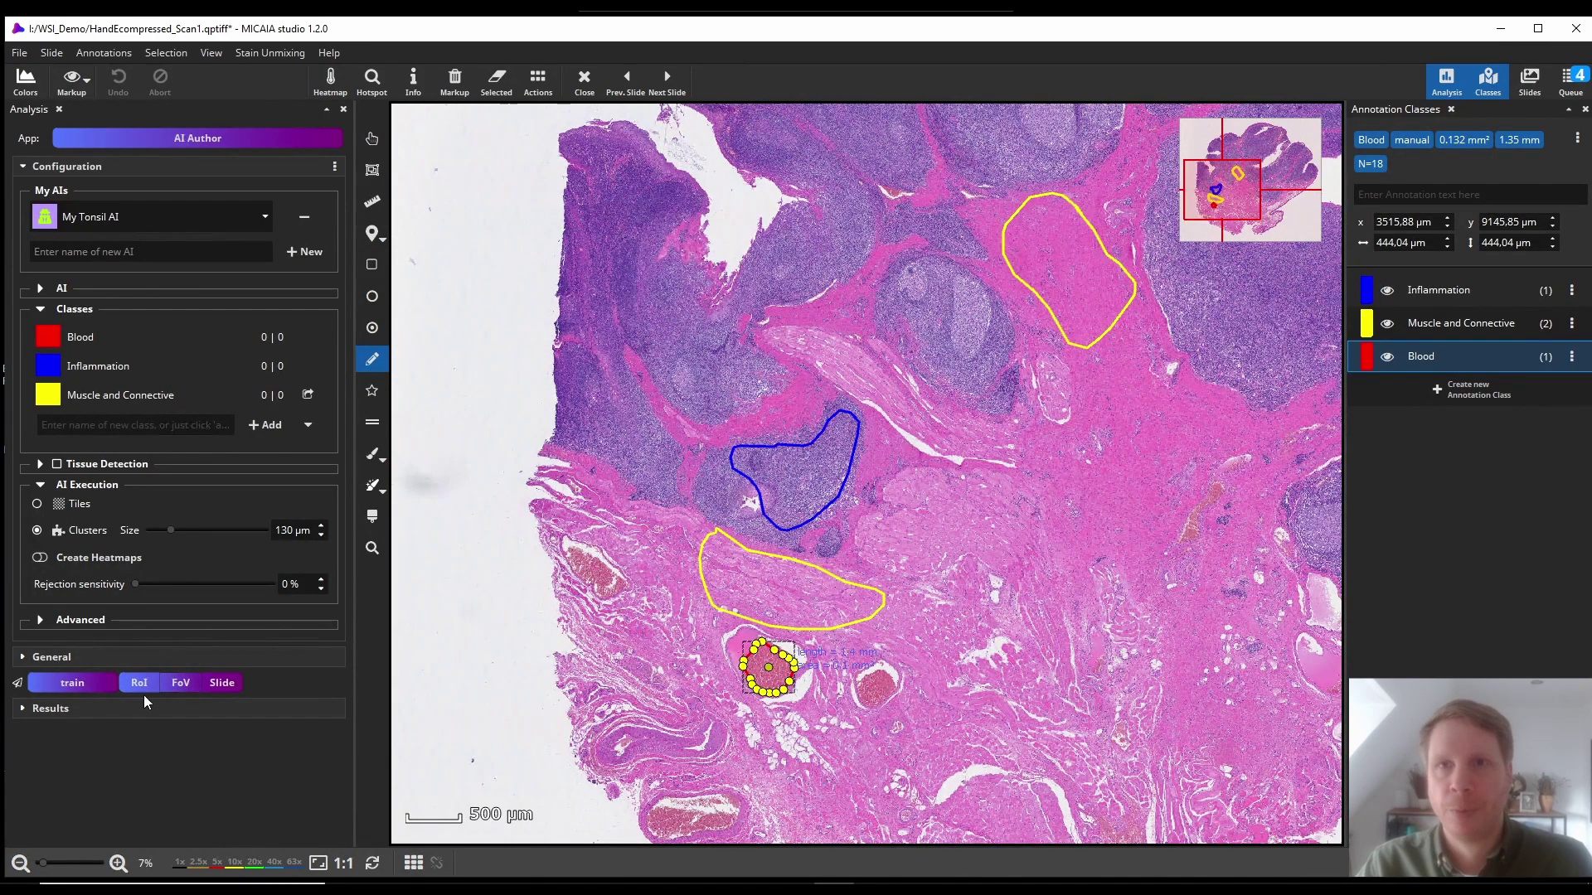
Train My Tonsil AI on the four annotated regions, then return to the hand tool.
{"action": "left_click", "coordinate": [86, 684]}
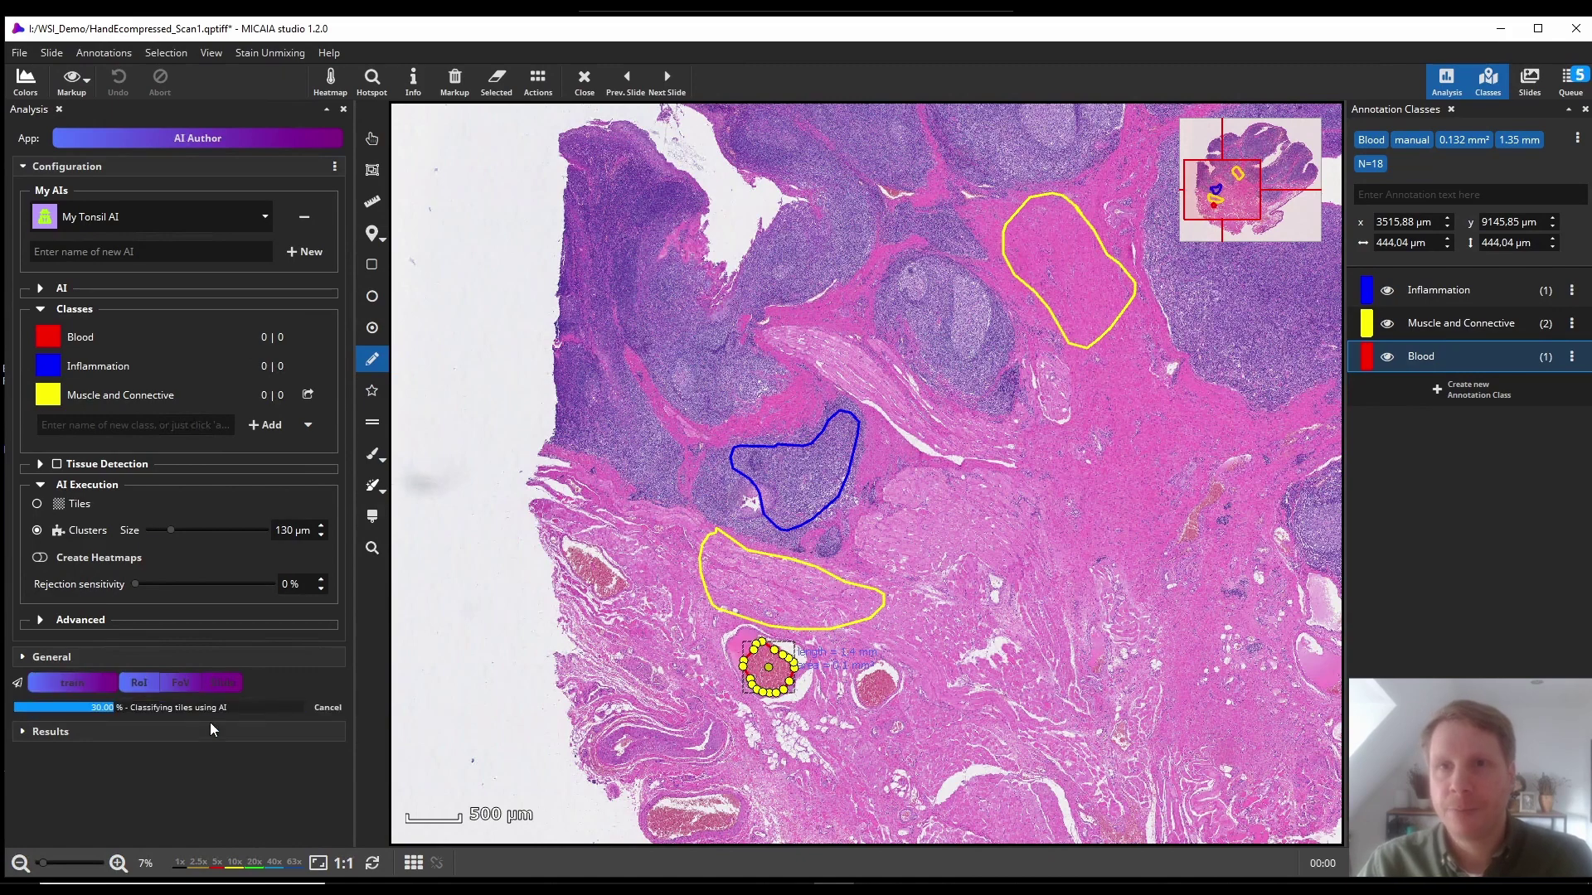
{"action": "left_click", "coordinate": [372, 139]}
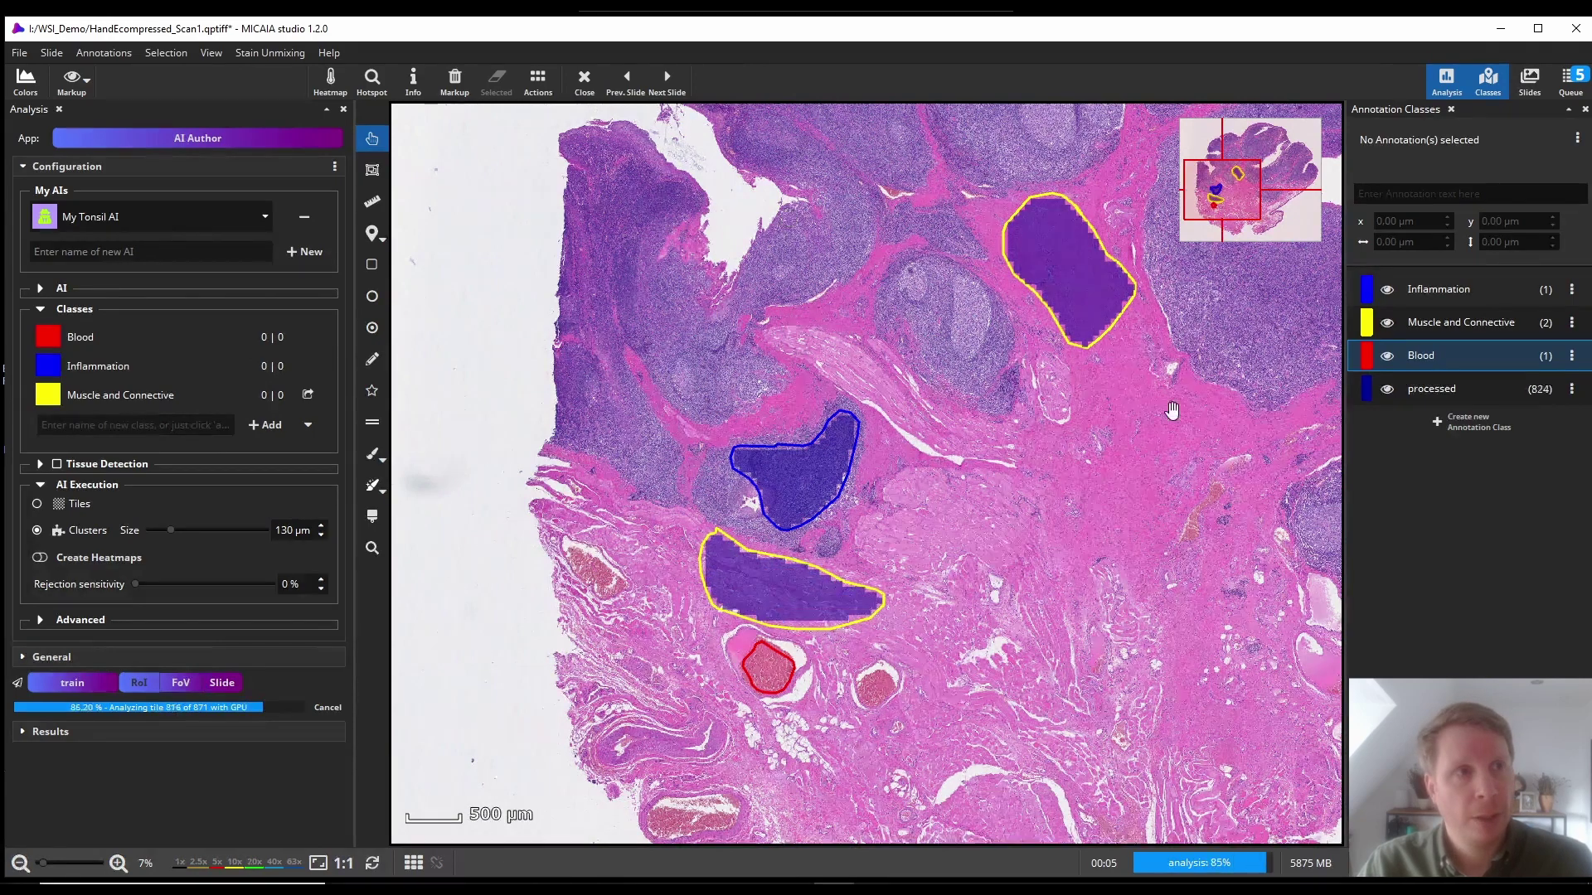
Create a new dark grey annotation class named Test.
{"action": "left_click", "coordinate": [1459, 392]}
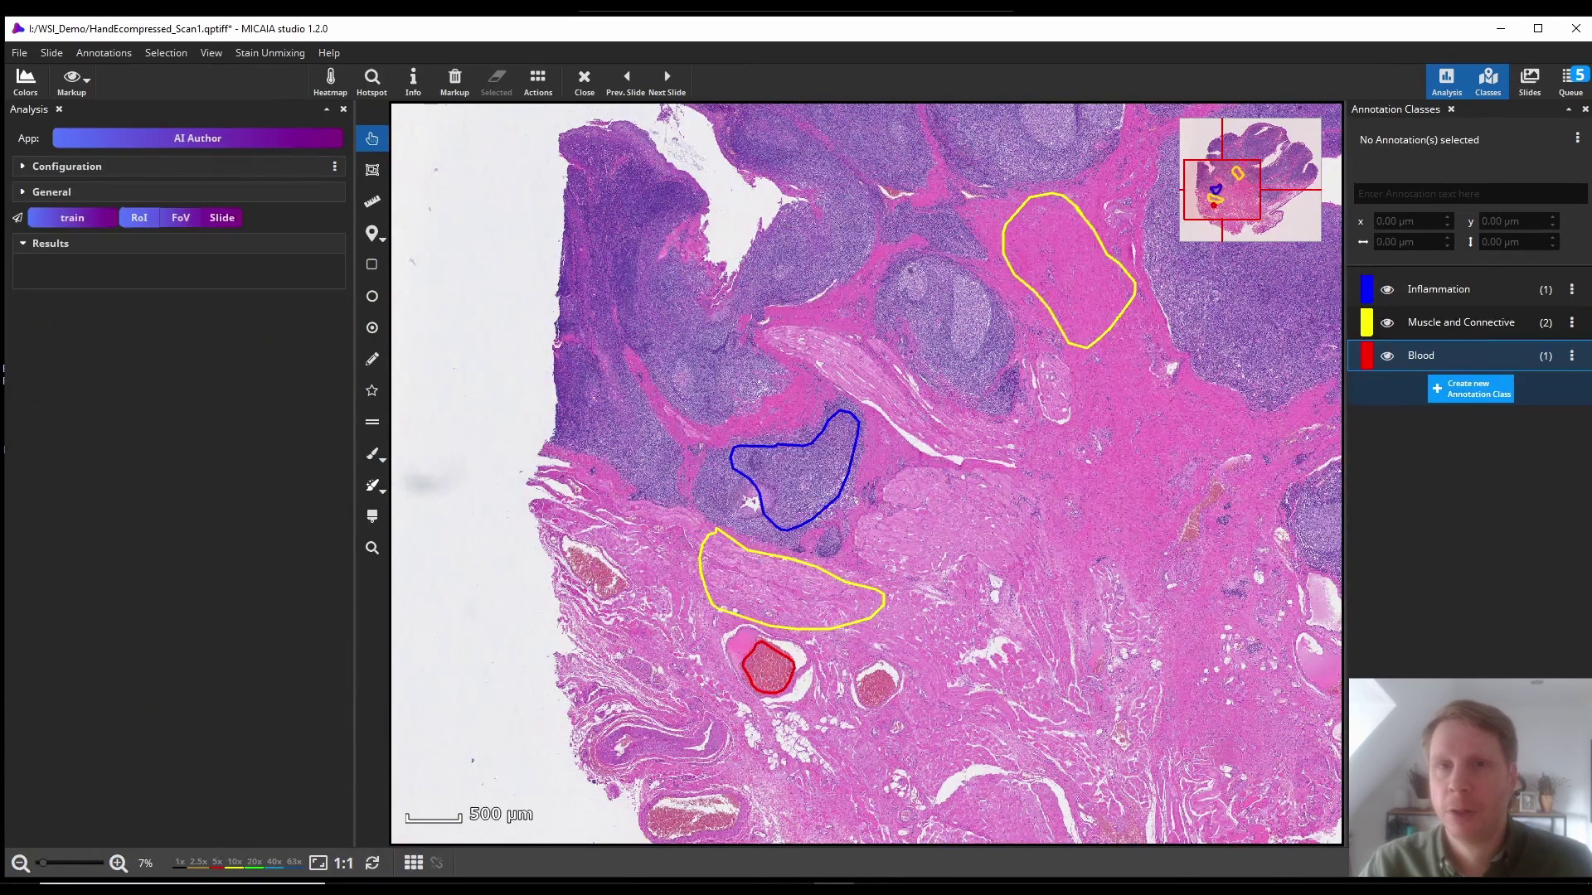
{"action": "type", "text": "Test"}
{"action": "key", "text": "Return"}
{"action": "left_click", "coordinate": [1365, 390]}
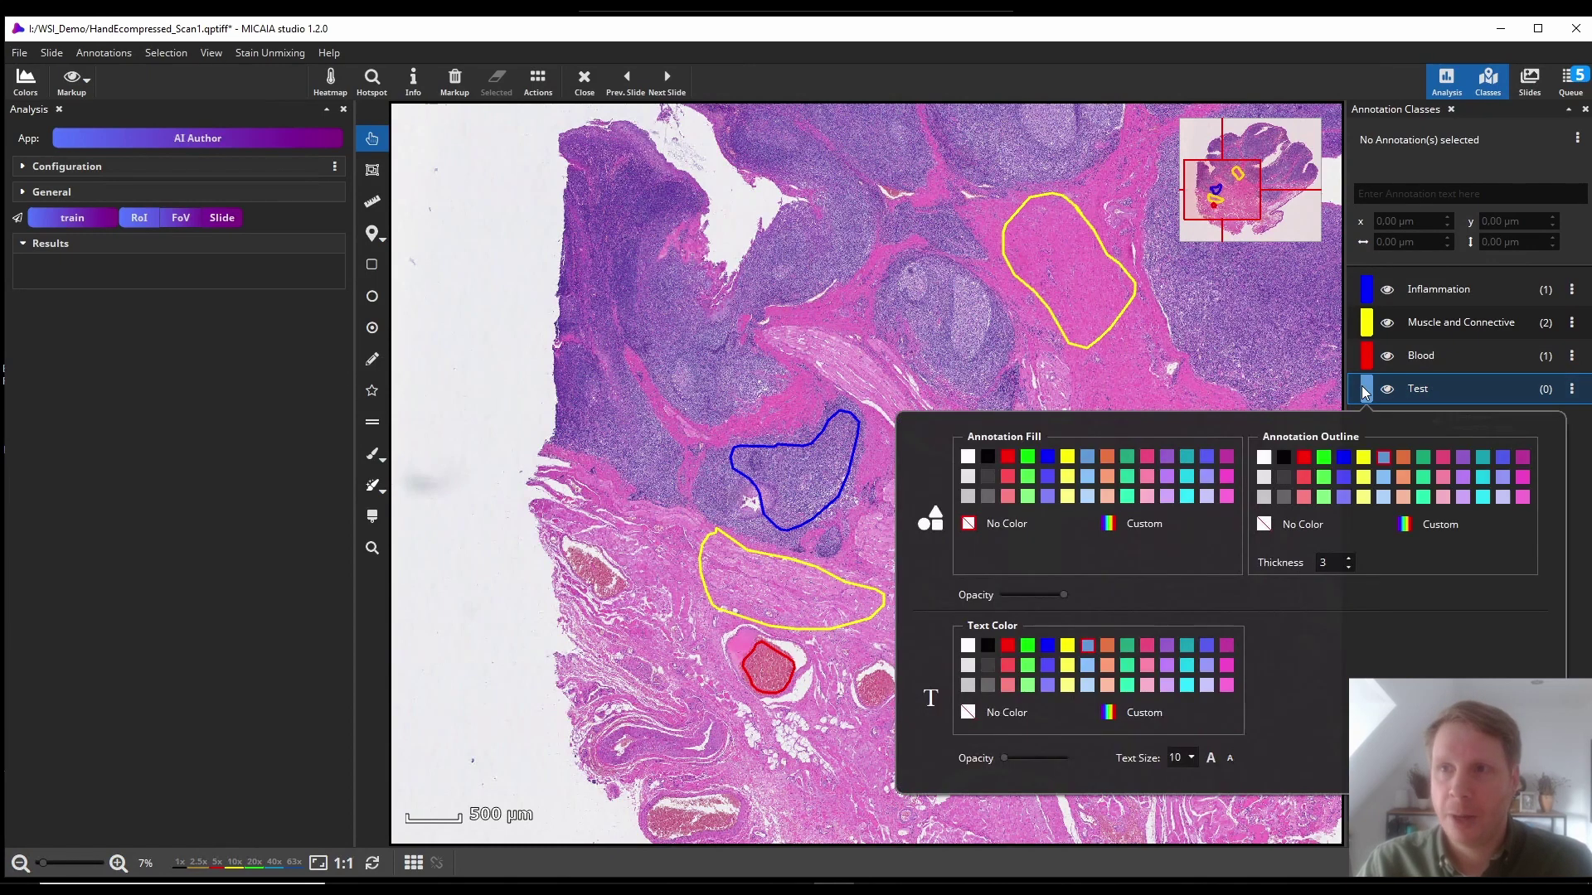
{"action": "left_click", "coordinate": [1285, 478]}
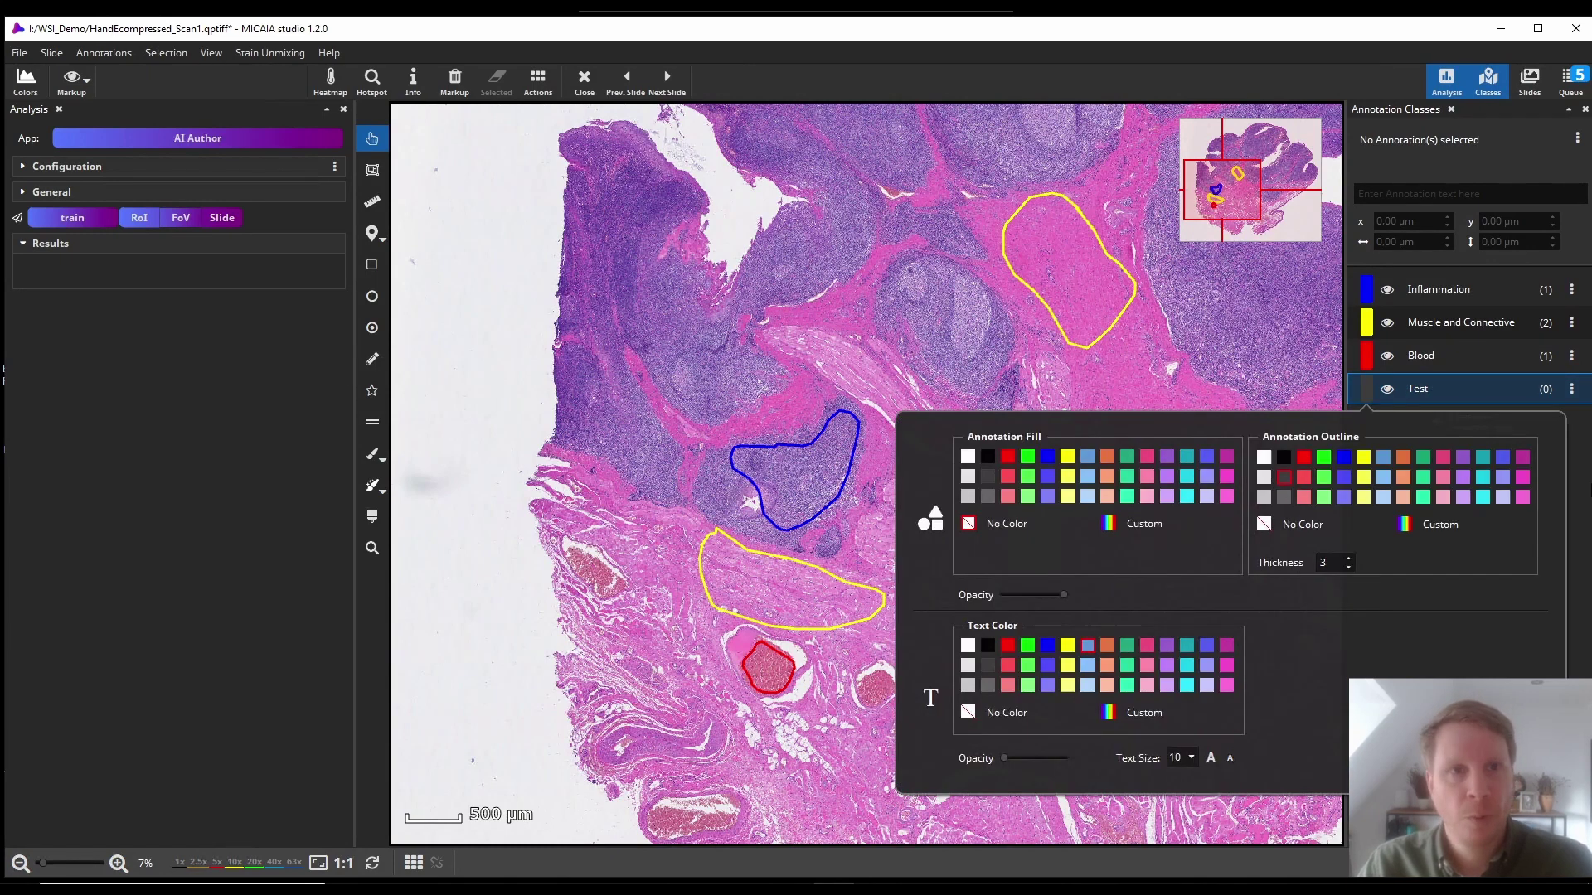
{"action": "left_click", "coordinate": [1585, 507]}
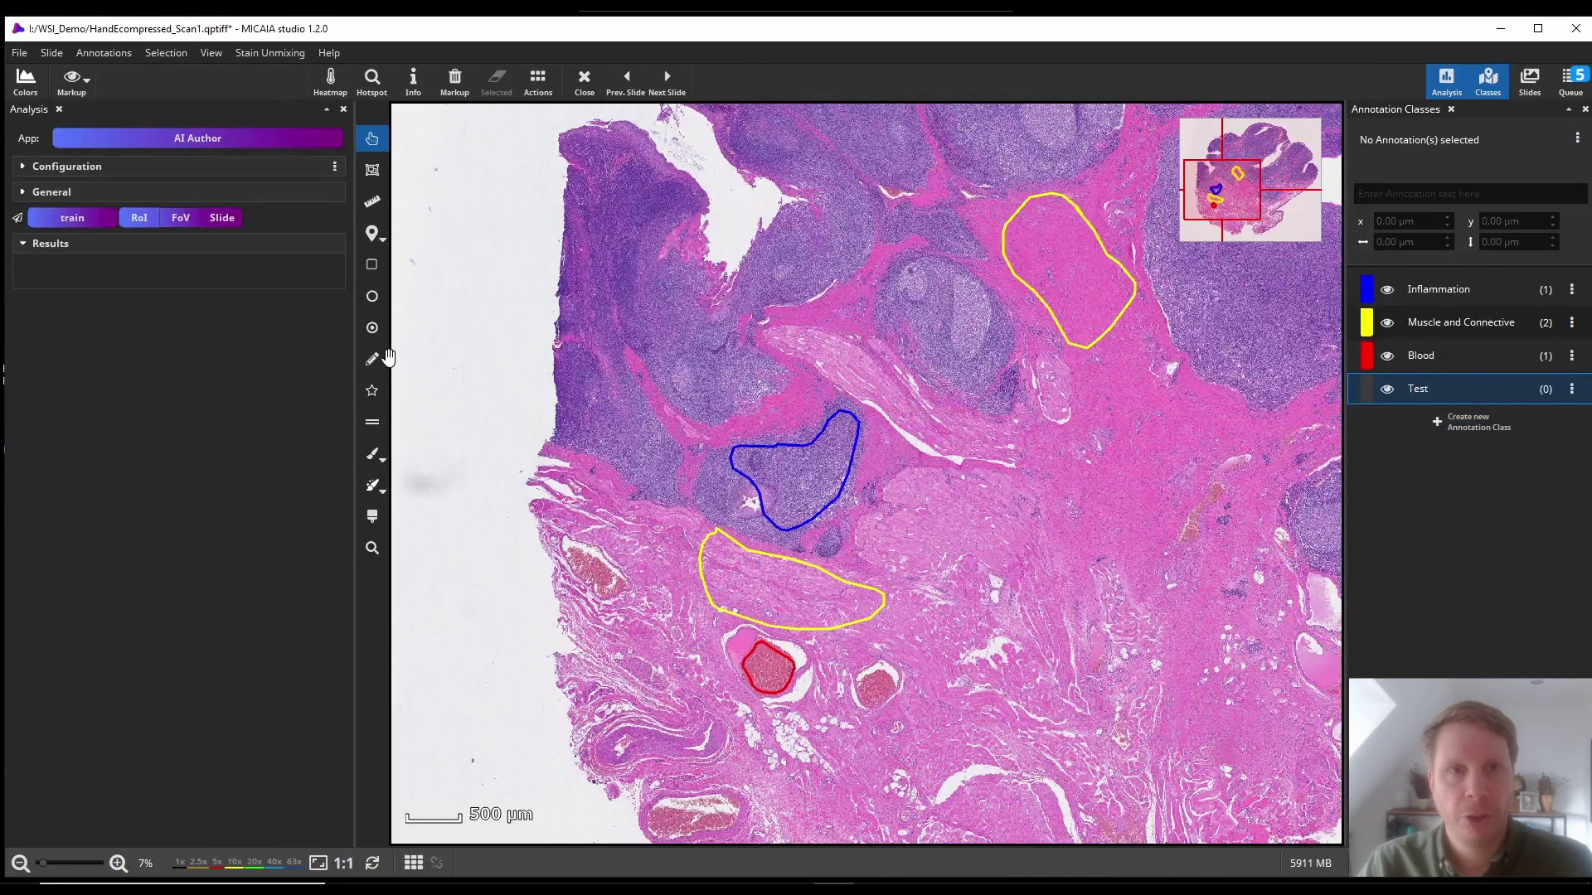
Outline a Test region at the tissue's left edge and run the AI on it.
{"action": "left_click", "coordinate": [372, 359]}
{"action": "mouse_move", "coordinate": [673, 388]}
{"action": "left_mouse_down"}
{"action": "mouse_move", "coordinate": [585, 390]}
{"action": "mouse_move", "coordinate": [564, 420]}
{"action": "mouse_move", "coordinate": [557, 596]}
{"action": "mouse_move", "coordinate": [602, 672]}
{"action": "left_mouse_up"}
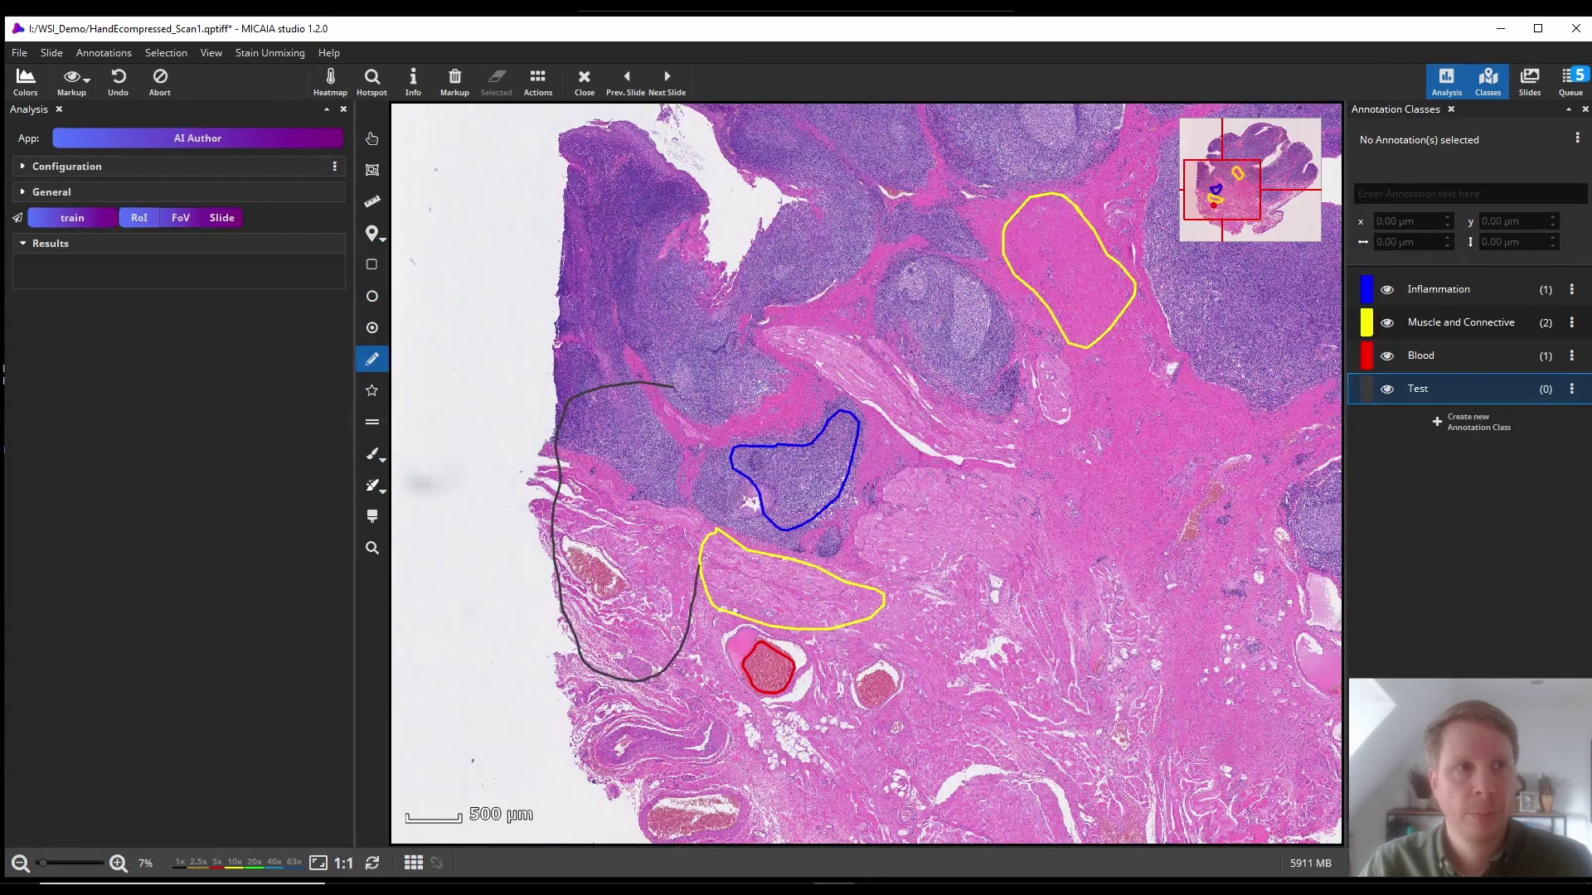
{"action": "left_click_drag", "start_coordinate": [696, 551], "coordinate": [677, 386]}
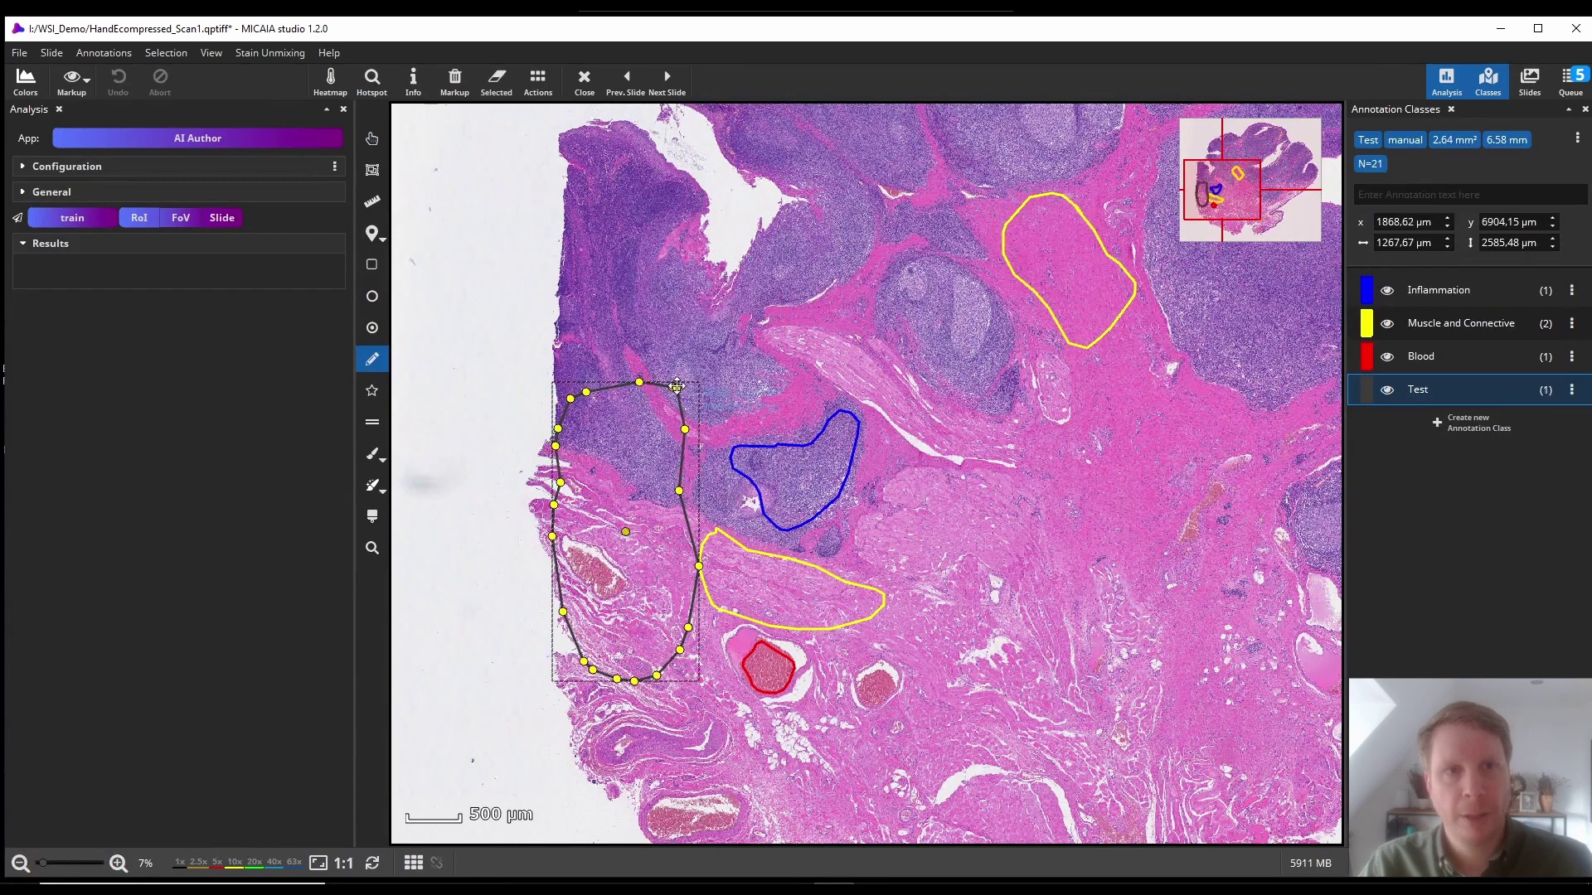
{"action": "left_click", "coordinate": [149, 222]}
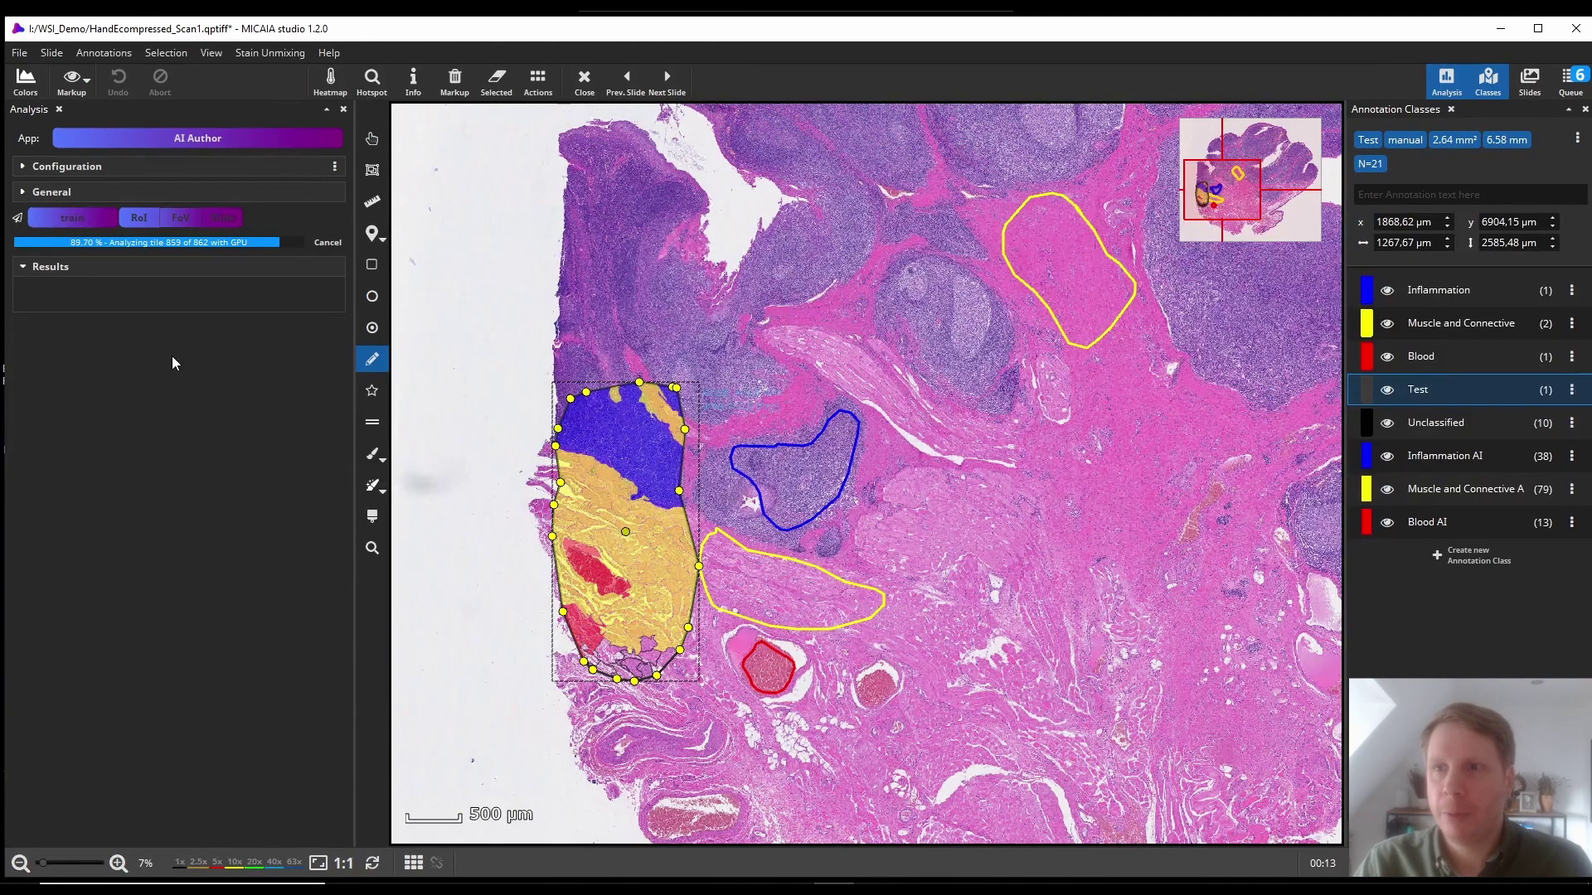
Zoom into the lower Test region and hide the Blood AI and Muscle and Connective AI overlays.
{"action": "left_click", "coordinate": [372, 548]}
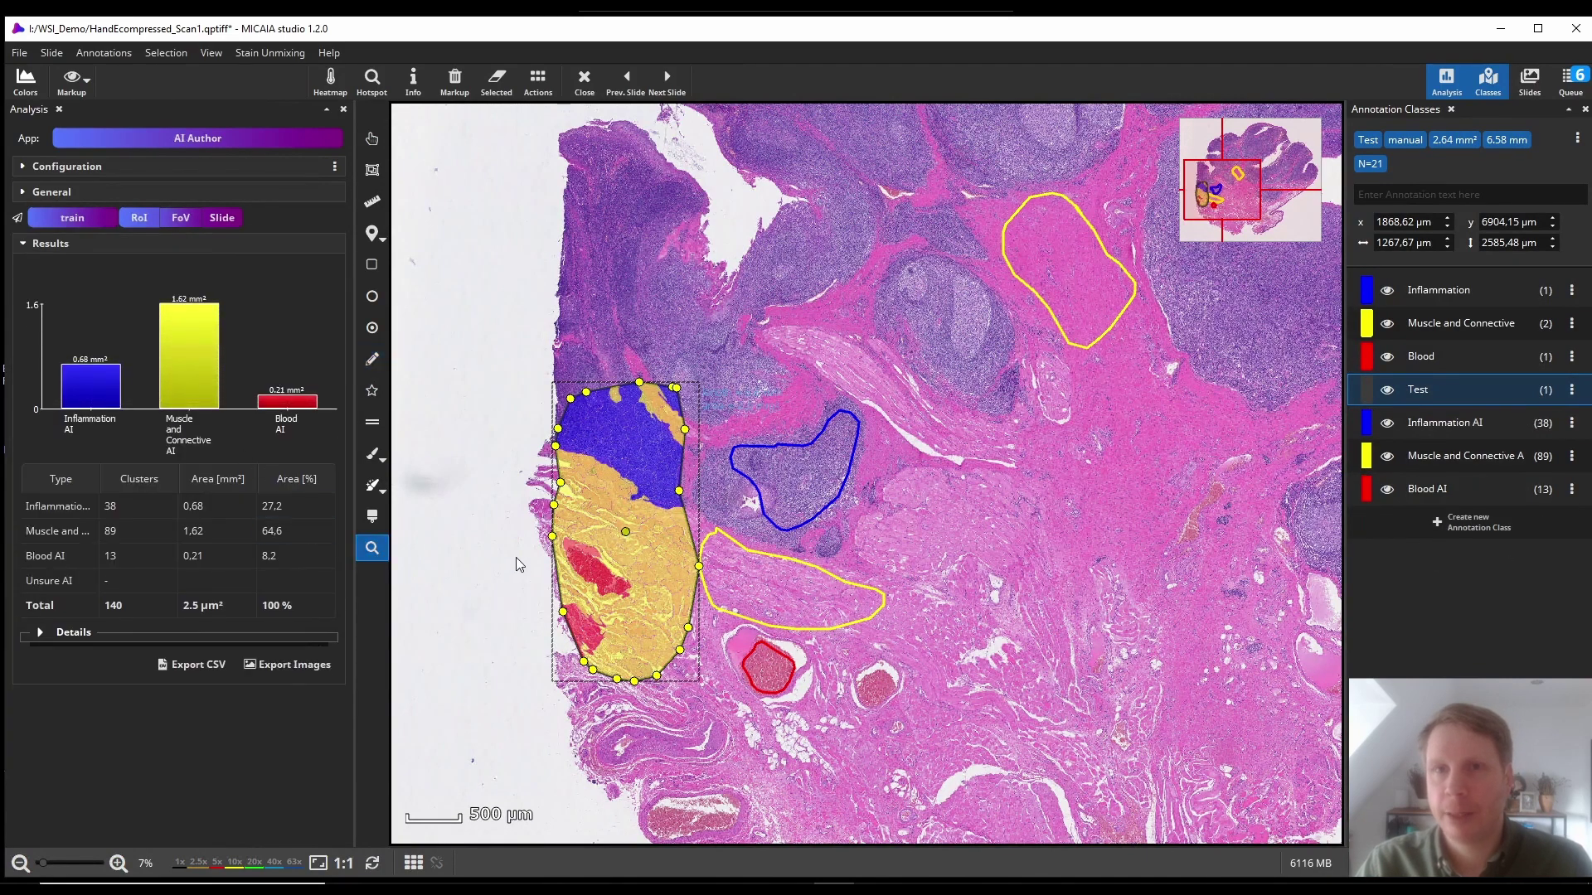
{"action": "left_click_drag", "start_coordinate": [500, 511], "coordinate": [718, 702]}
{"action": "left_click", "coordinate": [1386, 484]}
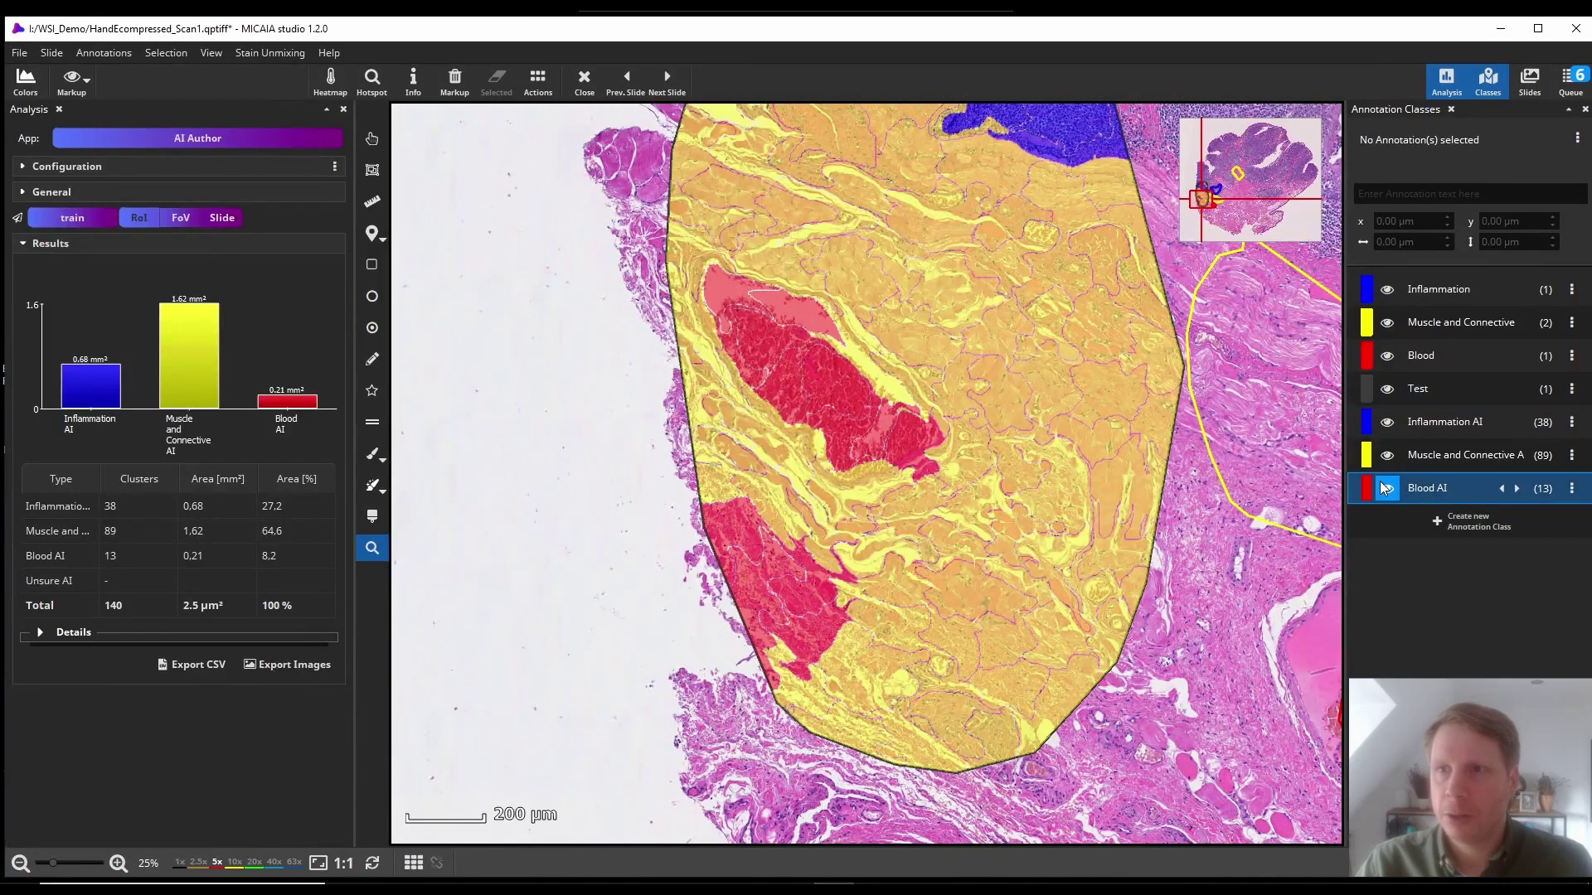
{"action": "left_click", "coordinate": [1385, 489]}
{"action": "left_click", "coordinate": [1384, 489]}
{"action": "left_click", "coordinate": [1385, 489]}
{"action": "left_click", "coordinate": [1387, 455]}
{"action": "left_click", "coordinate": [1386, 456]}
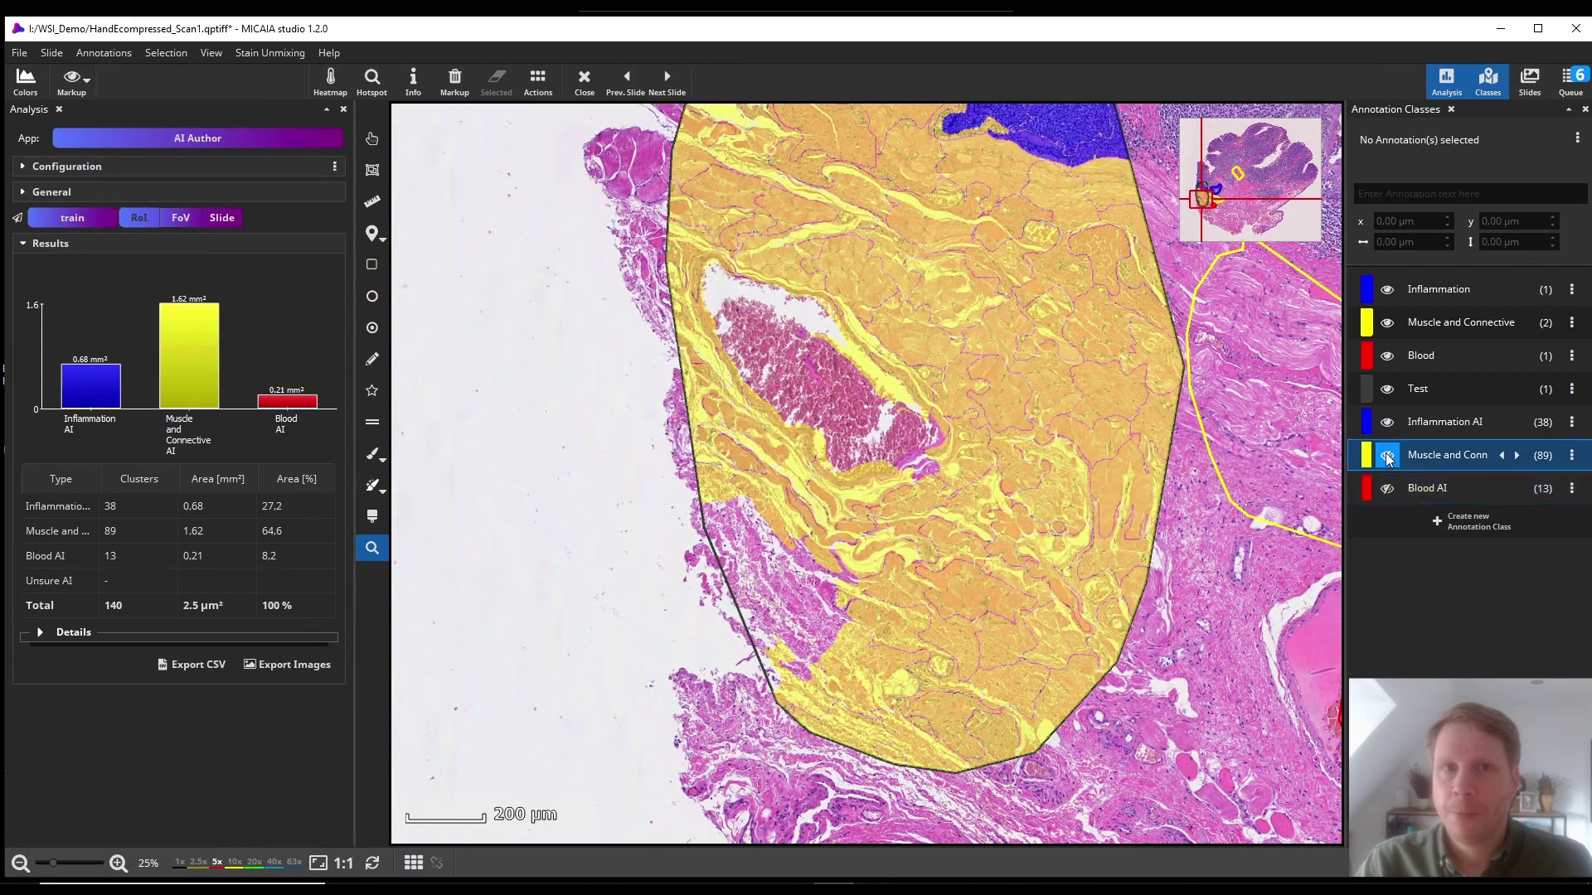
Select Muscle and Connective for new annotations and pan to the tissue edge.
{"action": "left_click", "coordinate": [1448, 319]}
{"action": "left_click", "coordinate": [372, 359]}
{"action": "left_click", "coordinate": [365, 149]}
{"action": "left_click_drag", "start_coordinate": [589, 518], "coordinate": [504, 290]}
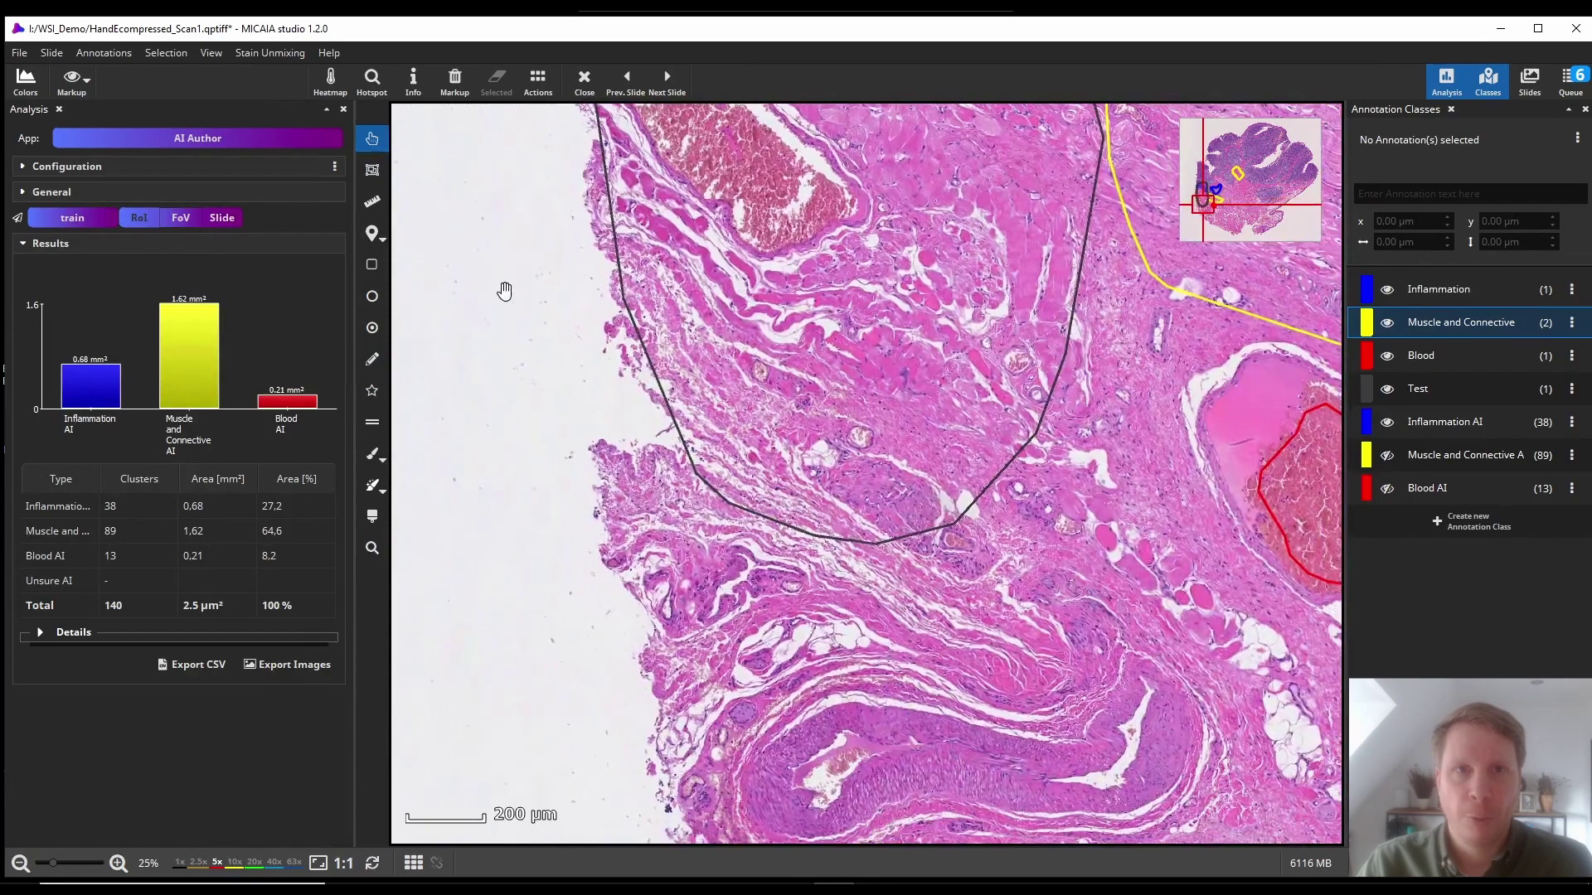
Outline a third Muscle and Connective region over misclassified tissue and retrain My Tonsil AI.
{"action": "left_click", "coordinate": [371, 359]}
{"action": "mouse_move", "coordinate": [746, 381]}
{"action": "left_mouse_down"}
{"action": "mouse_move", "coordinate": [664, 264]}
{"action": "mouse_move", "coordinate": [675, 402]}
{"action": "mouse_move", "coordinate": [616, 468]}
{"action": "mouse_move", "coordinate": [692, 673]}
{"action": "mouse_move", "coordinate": [796, 634]}
{"action": "mouse_move", "coordinate": [1003, 704]}
{"action": "mouse_move", "coordinate": [1042, 610]}
{"action": "mouse_move", "coordinate": [879, 516]}
{"action": "mouse_move", "coordinate": [749, 401]}
{"action": "left_mouse_up"}
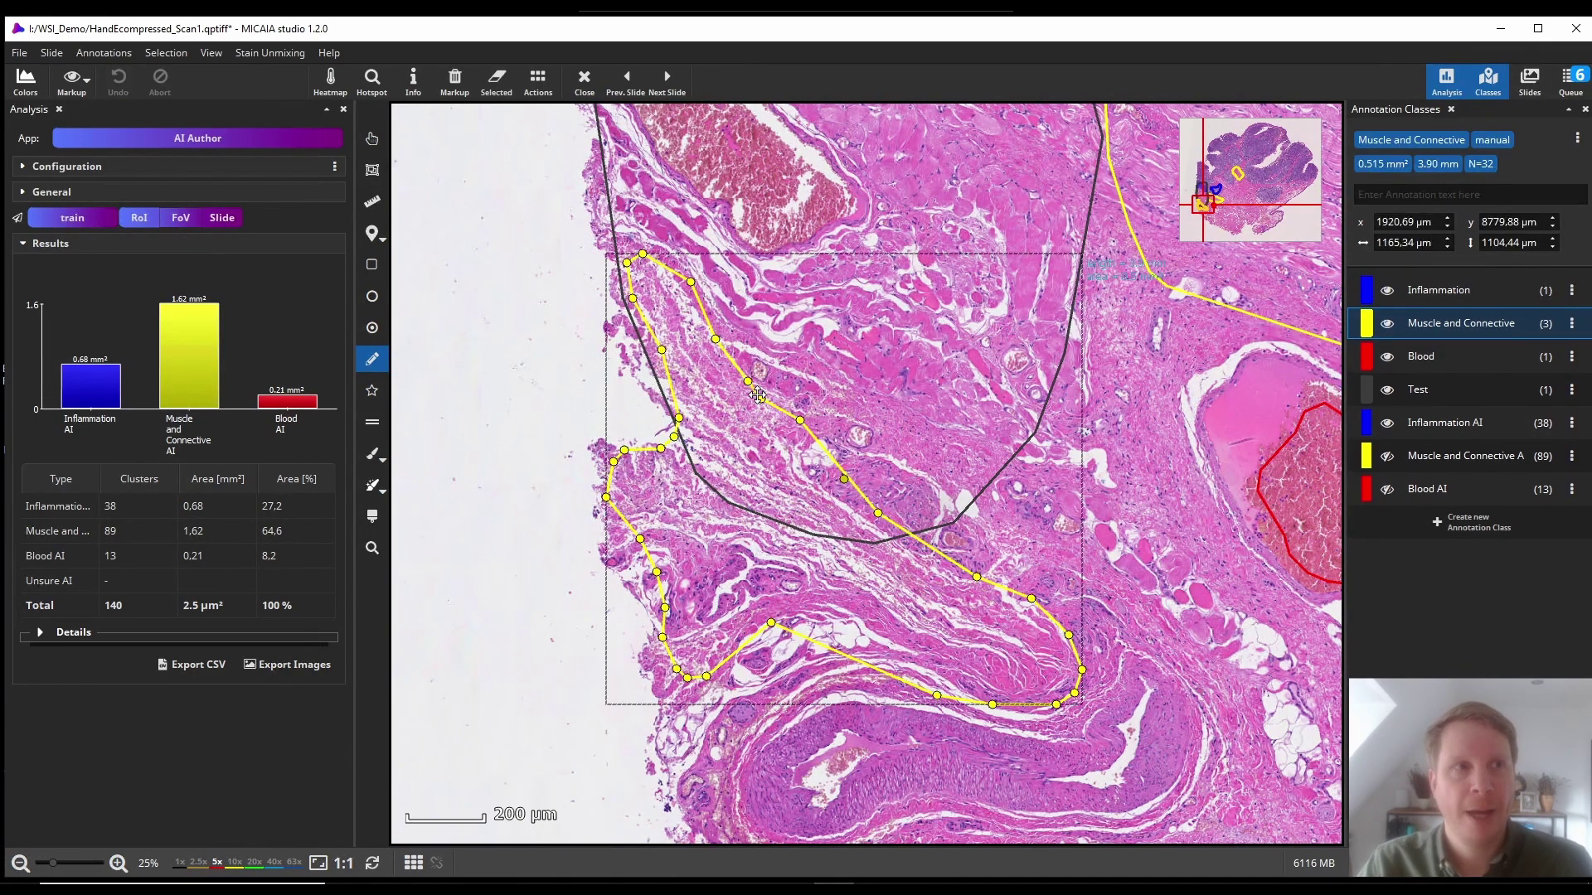
{"action": "left_click", "coordinate": [63, 218]}
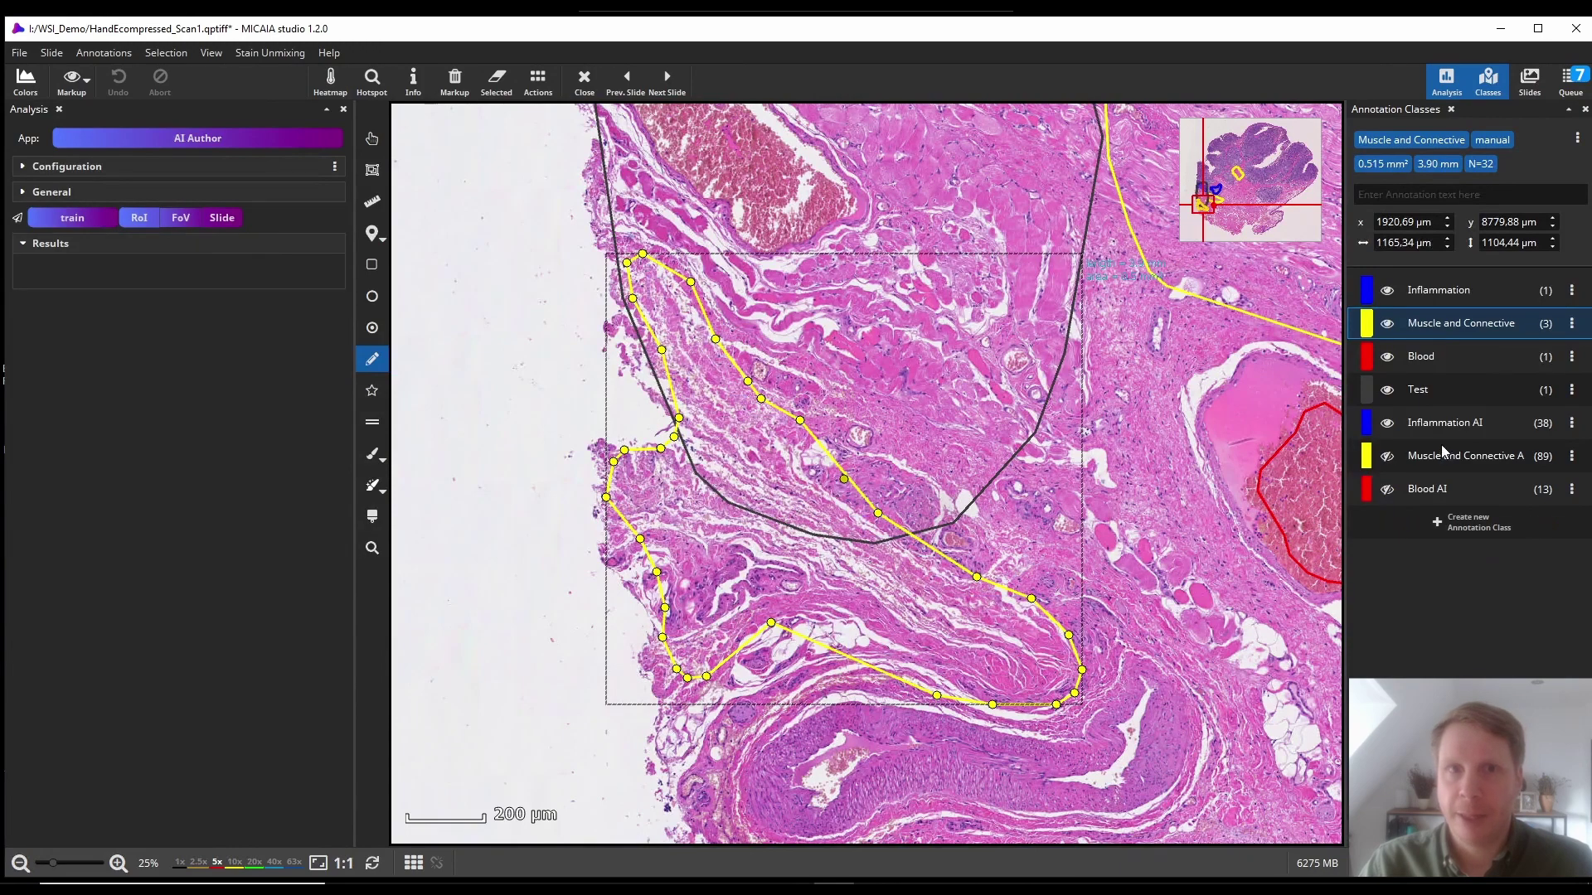
Delete the Inflammation AI, Muscle and Connective AI and Blood AI classes, then refocus on the Test region.
{"action": "left_click", "coordinate": [1426, 489], "text": "shift"}
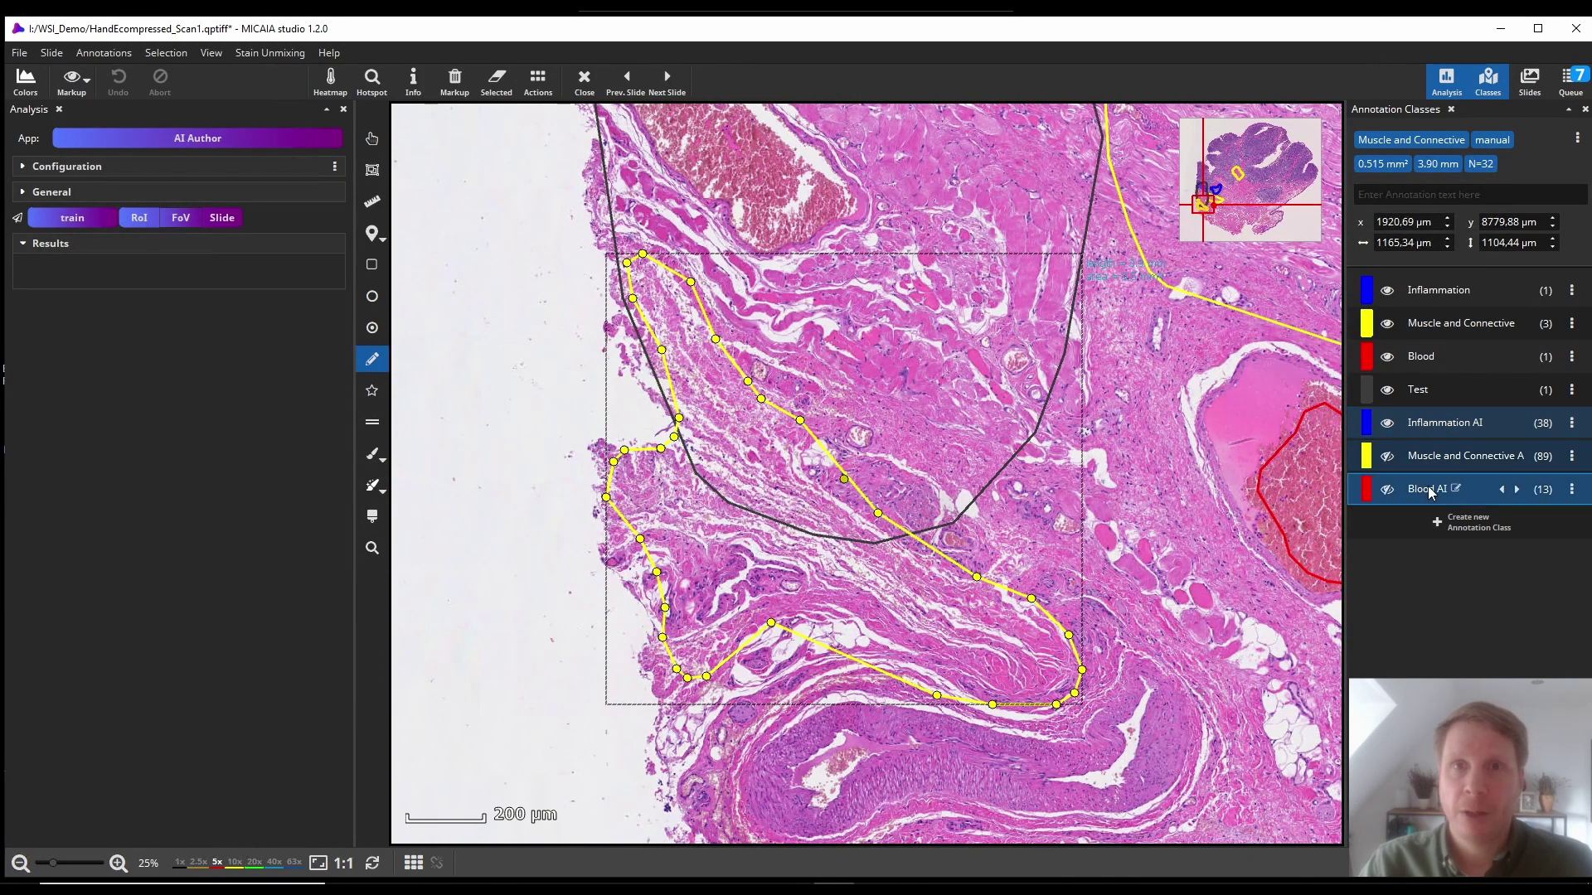
{"action": "key", "text": "Delete"}
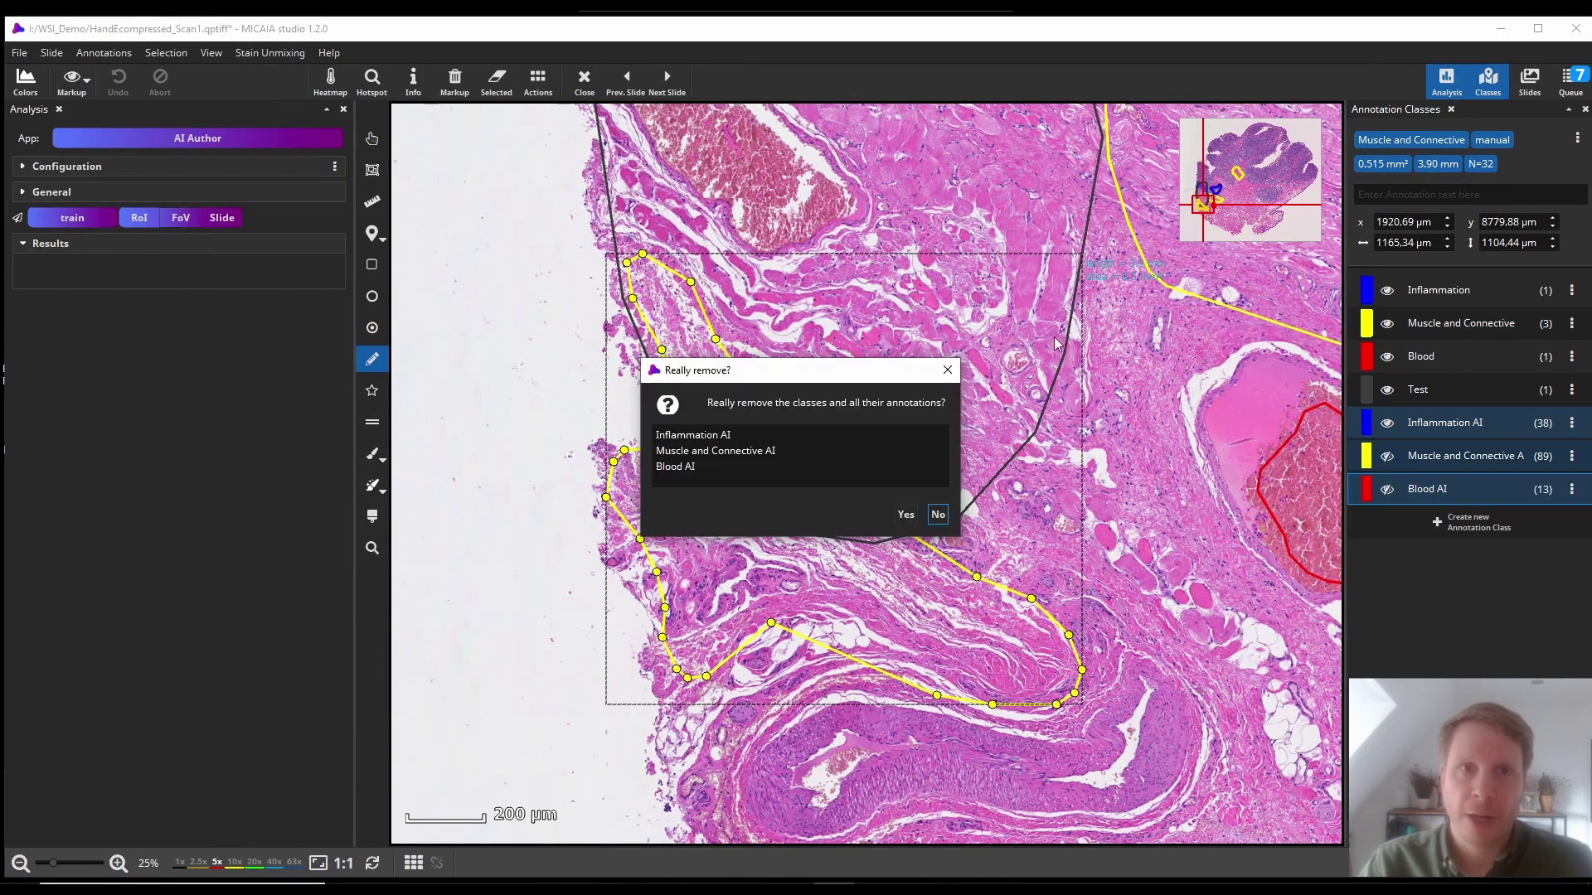
{"action": "left_click", "coordinate": [903, 512]}
{"action": "key", "text": "Escape"}
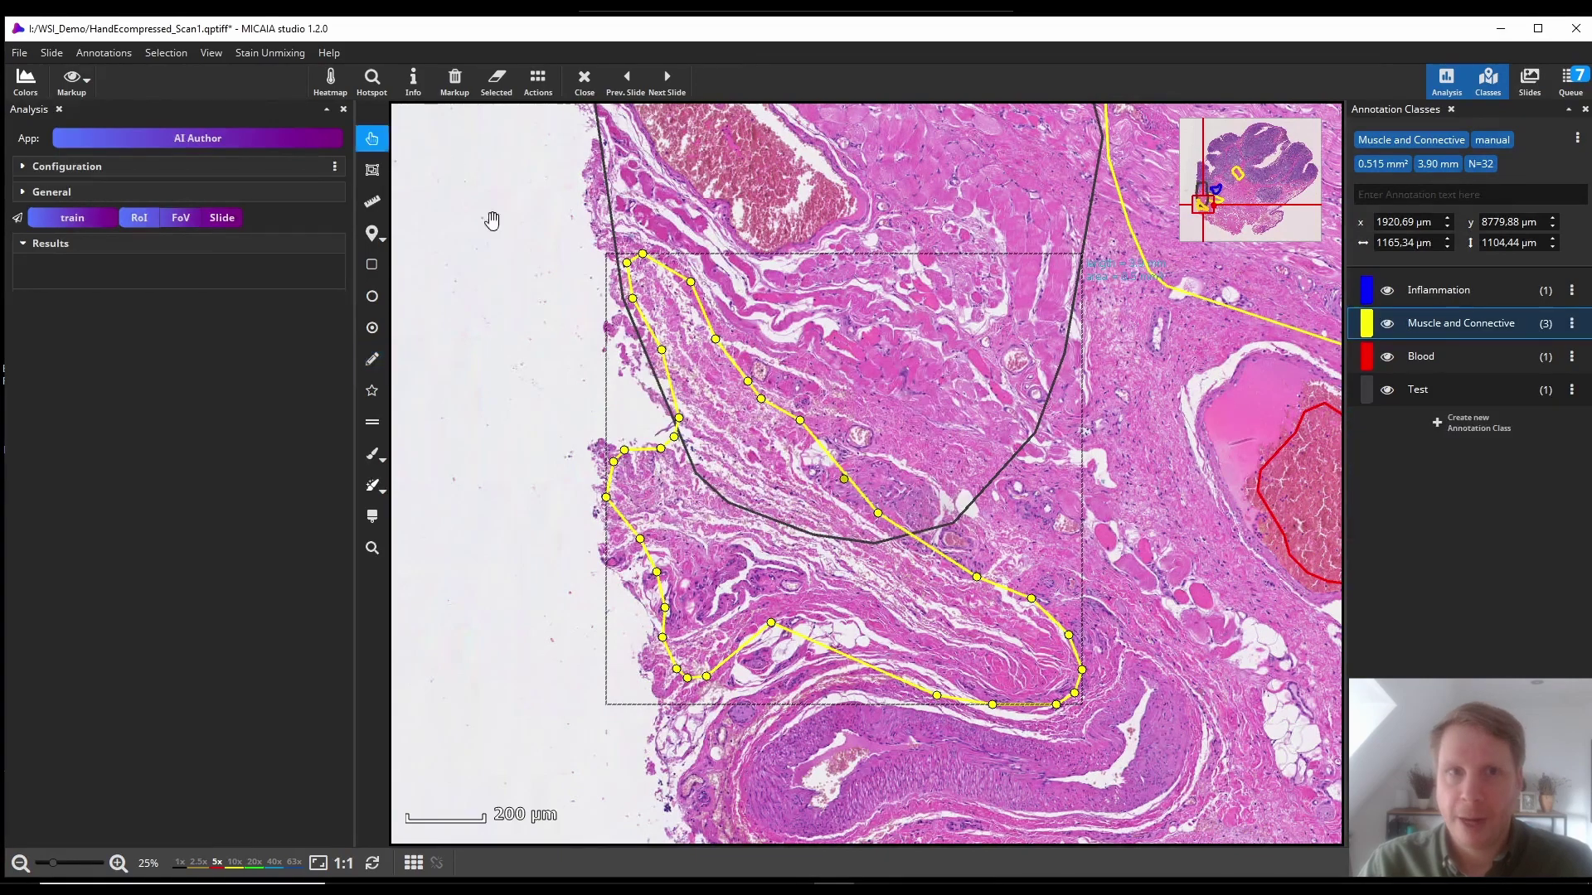
{"action": "left_click", "coordinate": [497, 249]}
{"action": "scroll", "coordinate": [498, 249], "scroll_direction": "down", "scroll_amount": 3}
{"action": "left_click_drag", "start_coordinate": [490, 199], "coordinate": [500, 454]}
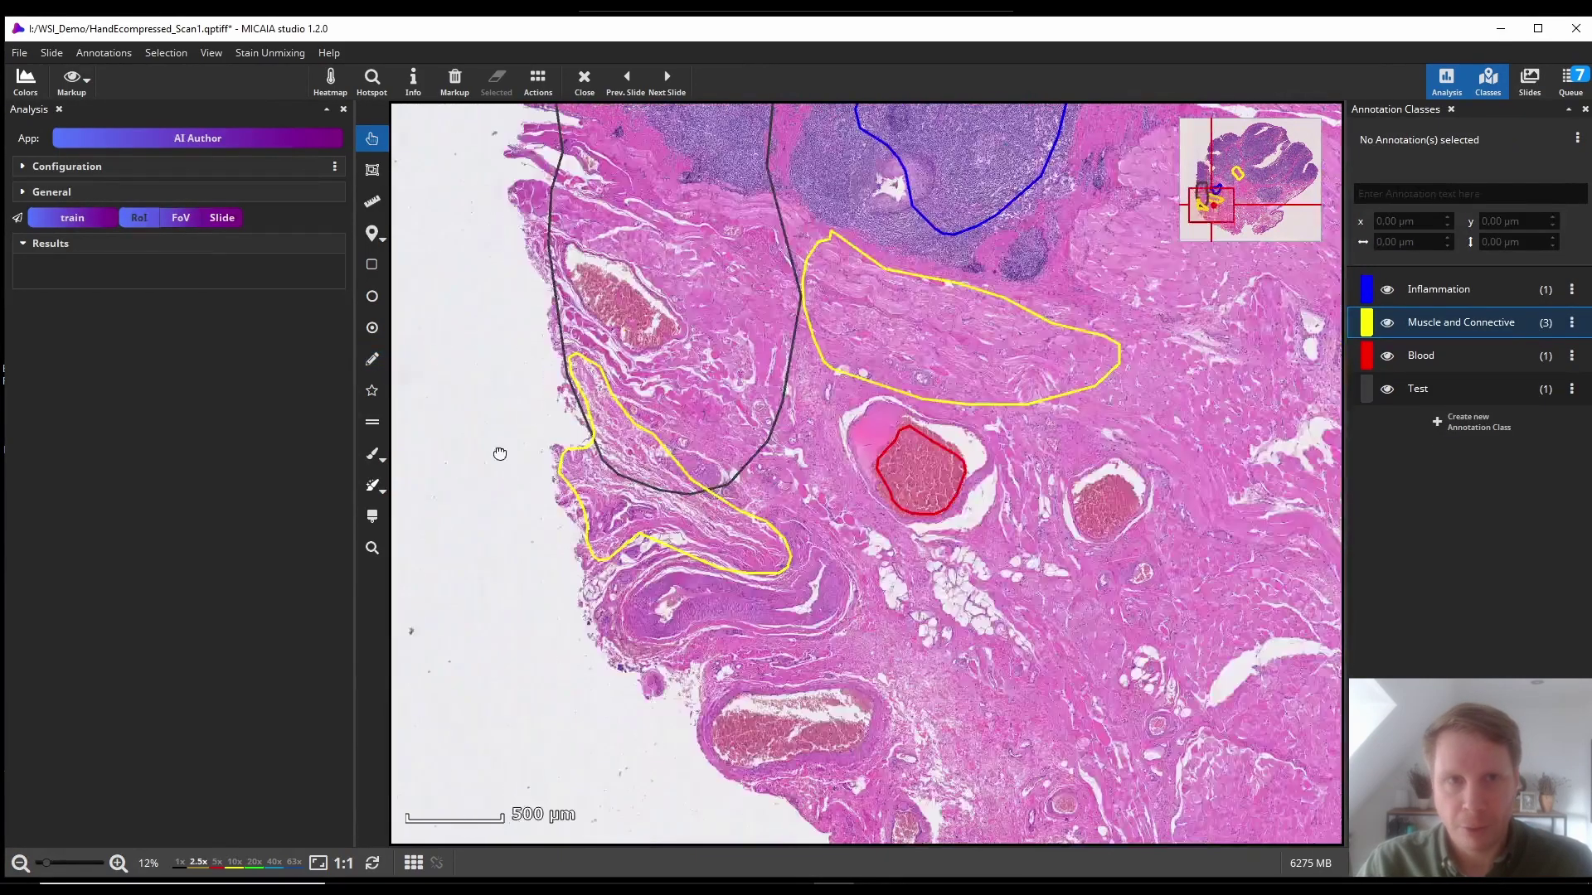
Rerun the AI on the Test region, yielding 38 Inflammation, 96 Muscle and Connective, 6 Blood clusters.
{"action": "left_click", "coordinate": [498, 447]}
{"action": "left_click", "coordinate": [138, 217]}
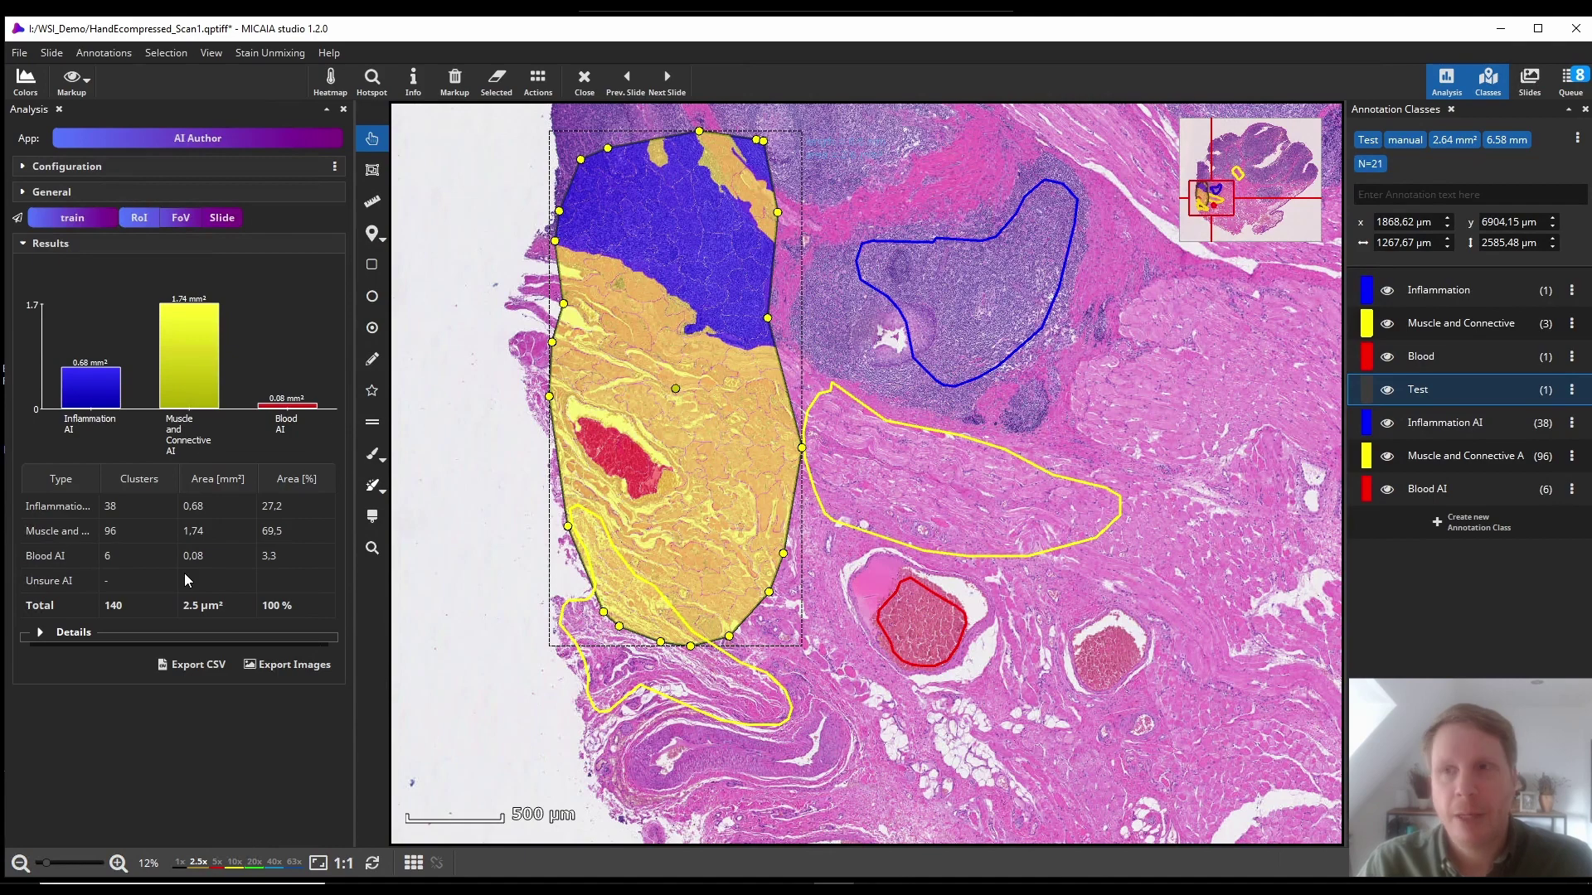
Choose the hand icon for My Tonsil AI and colour it orange on purple.
{"action": "left_click", "coordinate": [134, 172]}
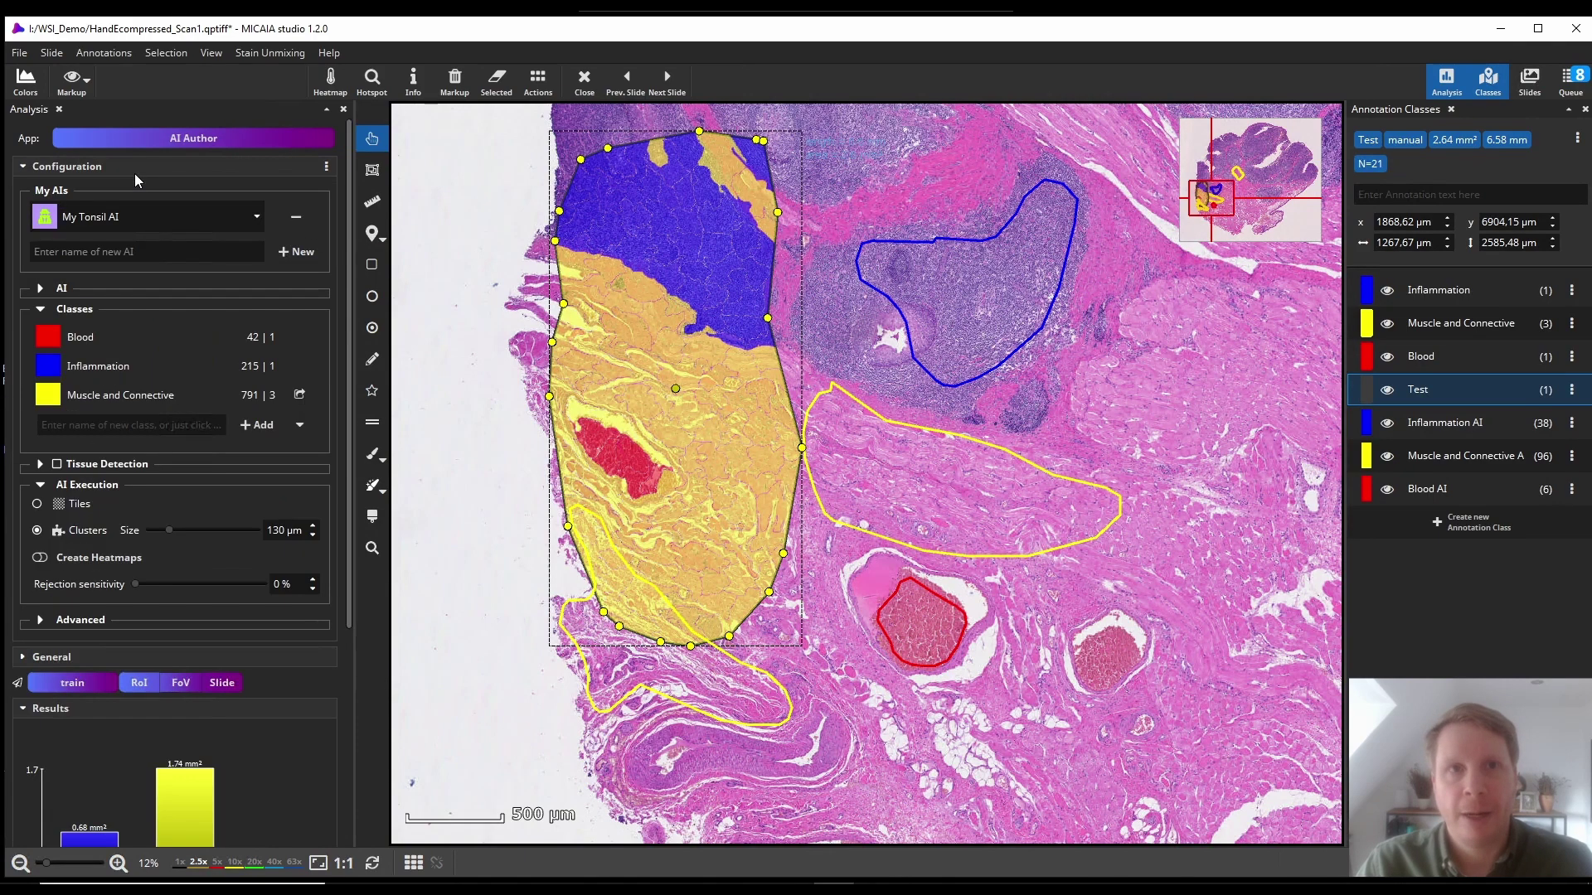
{"action": "left_click", "coordinate": [62, 289]}
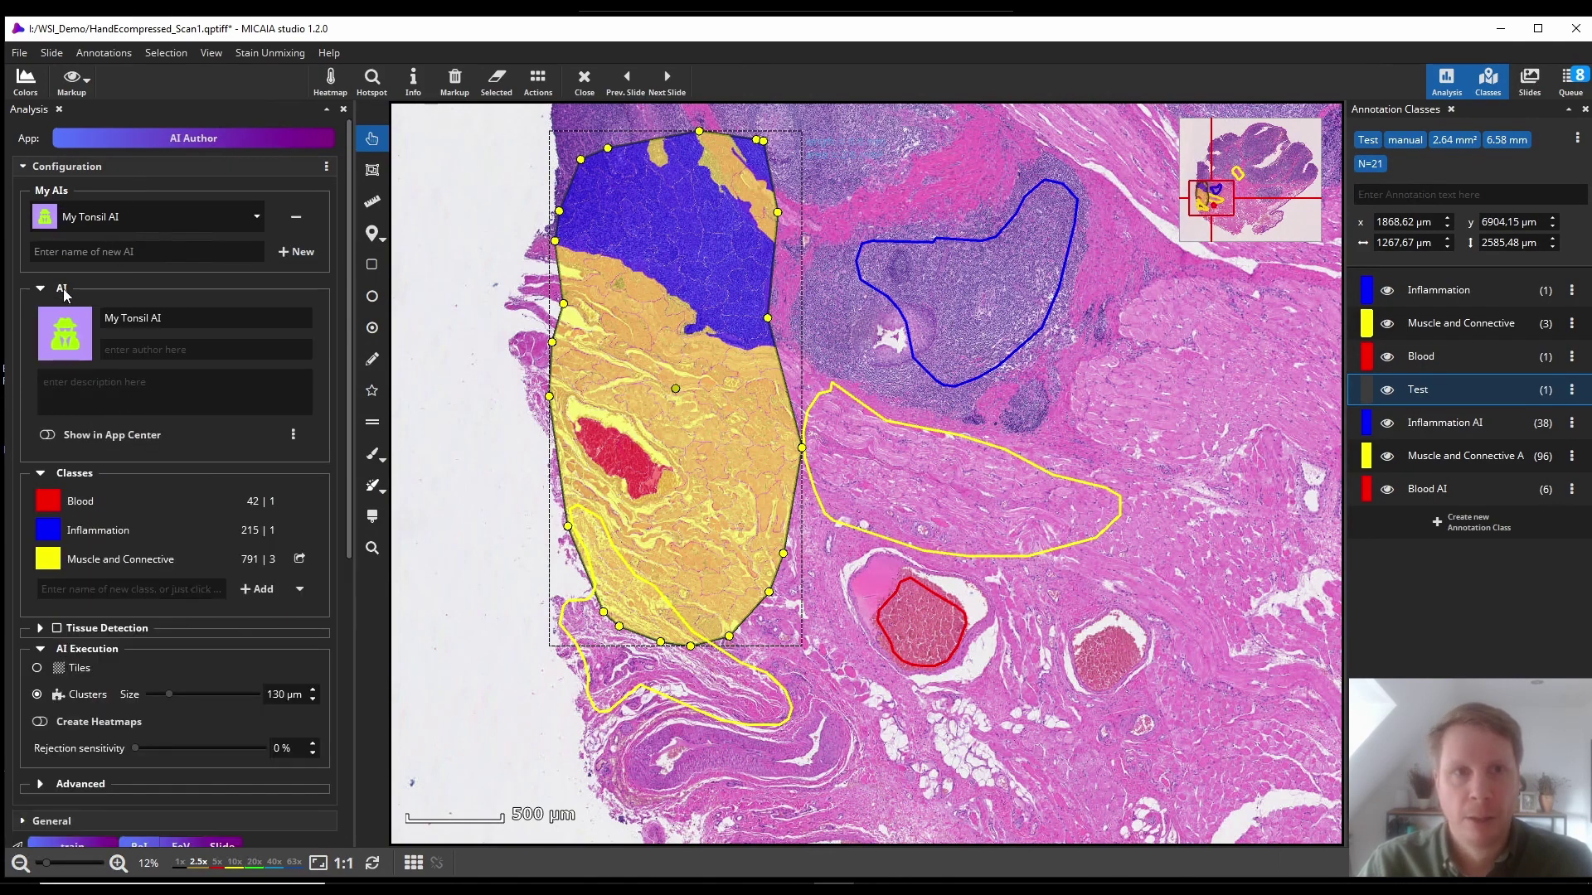
{"action": "left_click", "coordinate": [77, 345]}
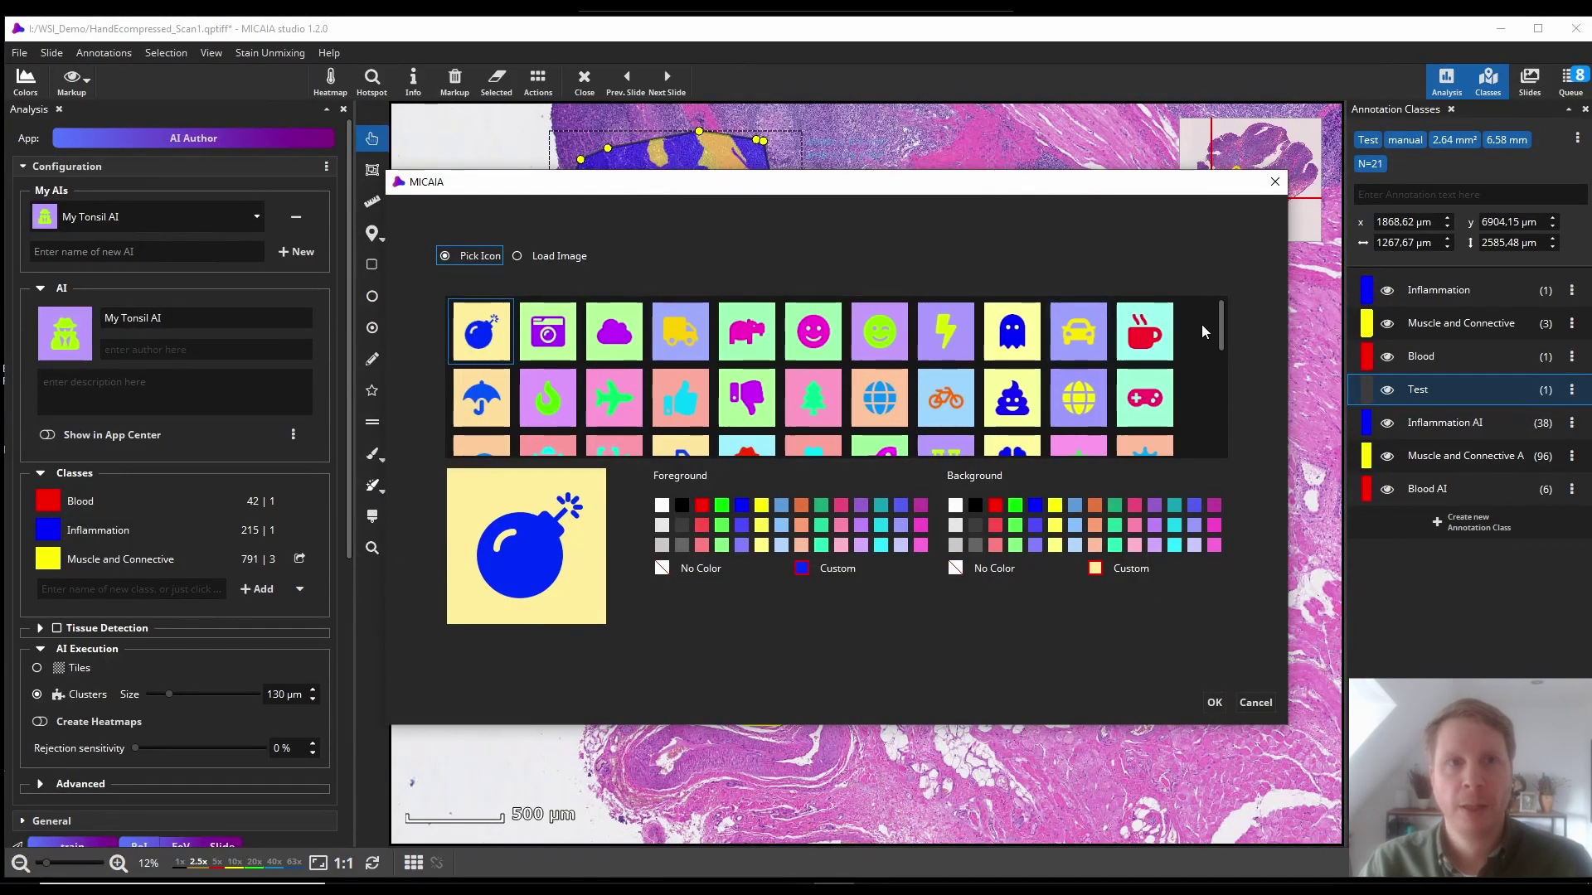
{"action": "left_click_drag", "start_coordinate": [1222, 316], "coordinate": [1227, 402]}
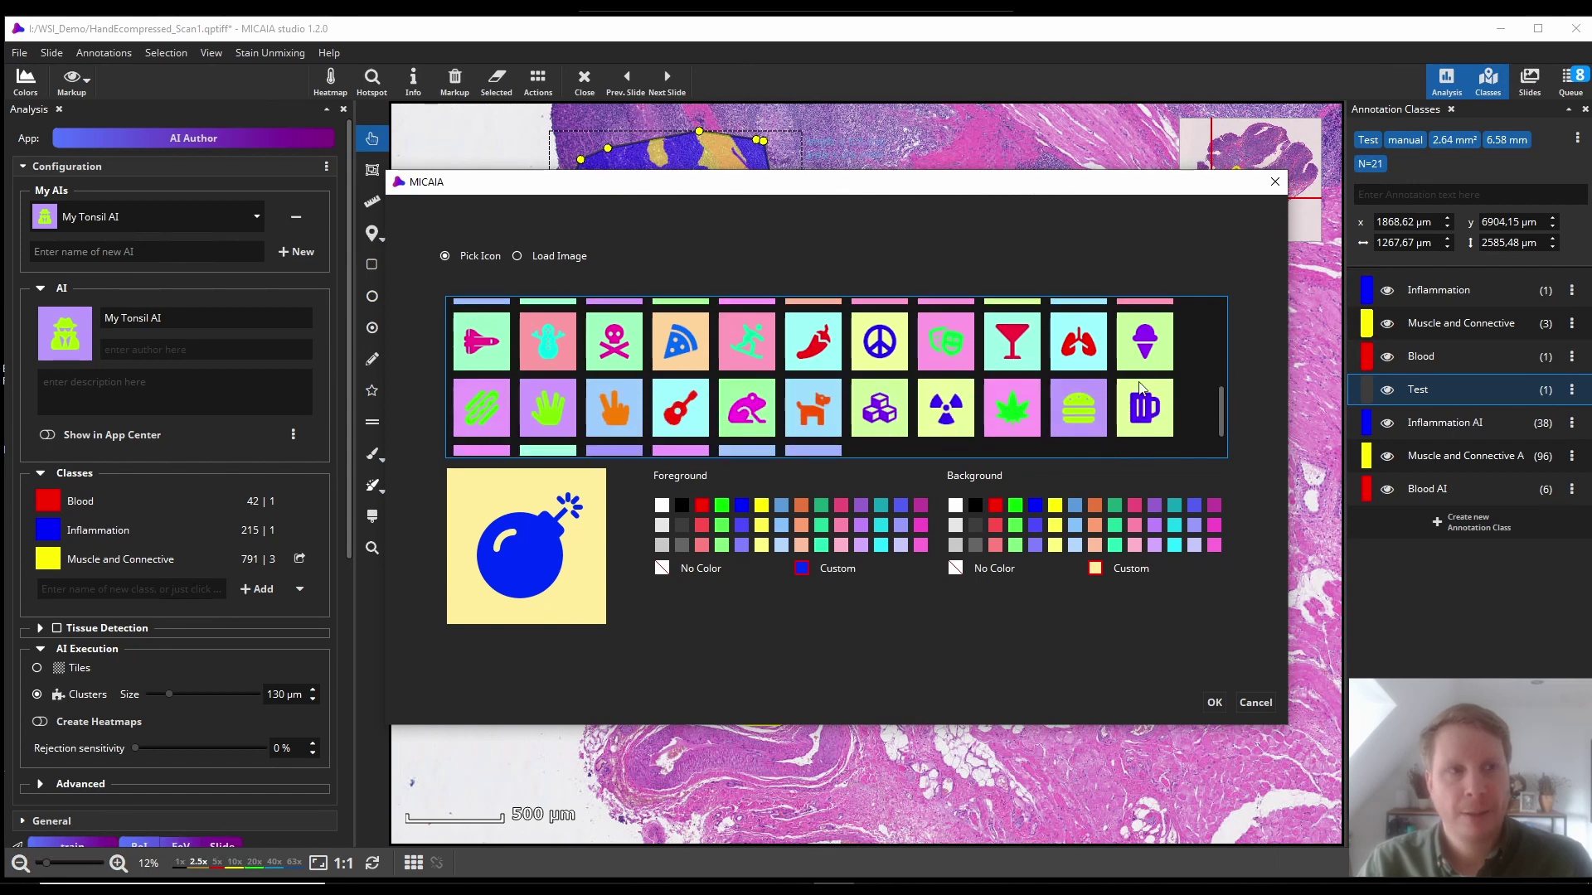
{"action": "left_click", "coordinate": [547, 408]}
{"action": "left_click", "coordinate": [803, 506]}
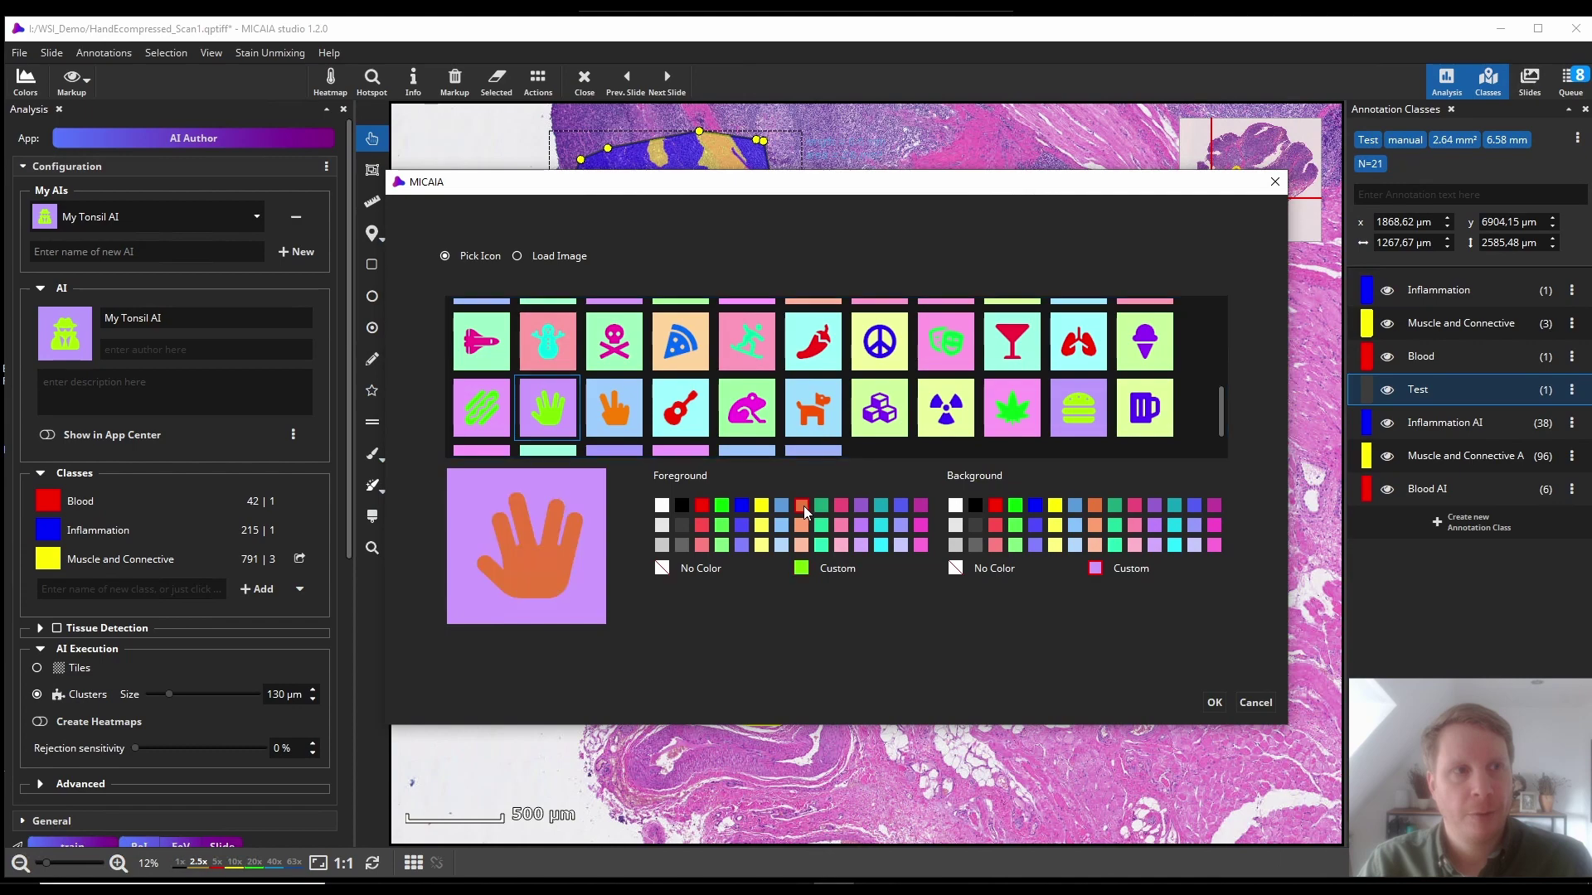
Apply the orange hand icon, enter the author name, and describe it as 'Tonsil 3 tissues classifier'.
{"action": "left_click", "coordinate": [1215, 703]}
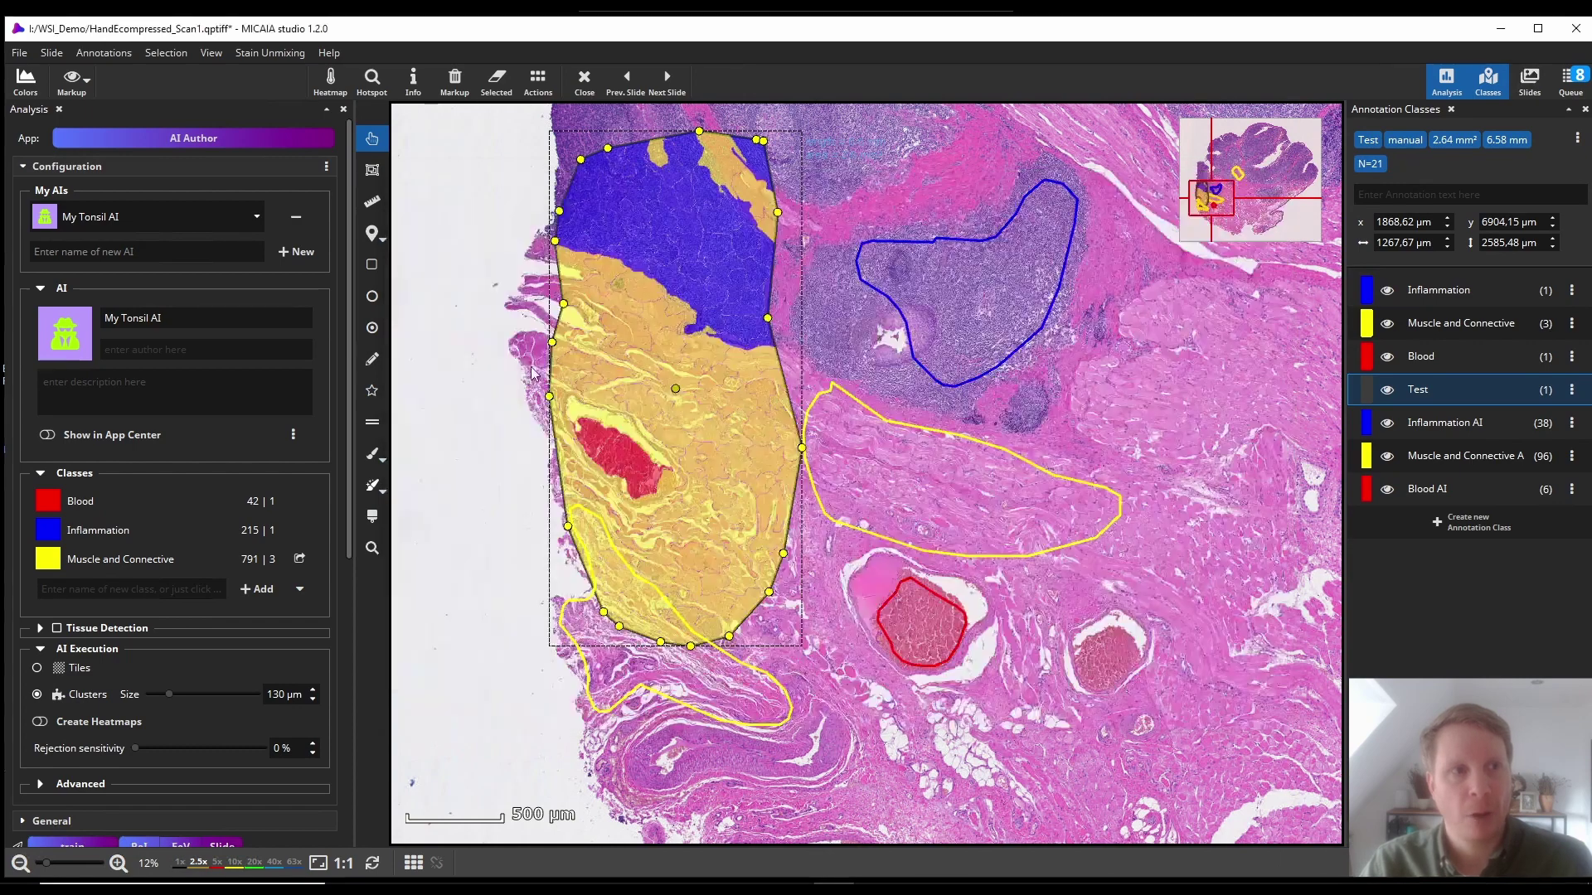
{"action": "left_click", "coordinate": [208, 349]}
{"action": "type", "text": "Volker"}
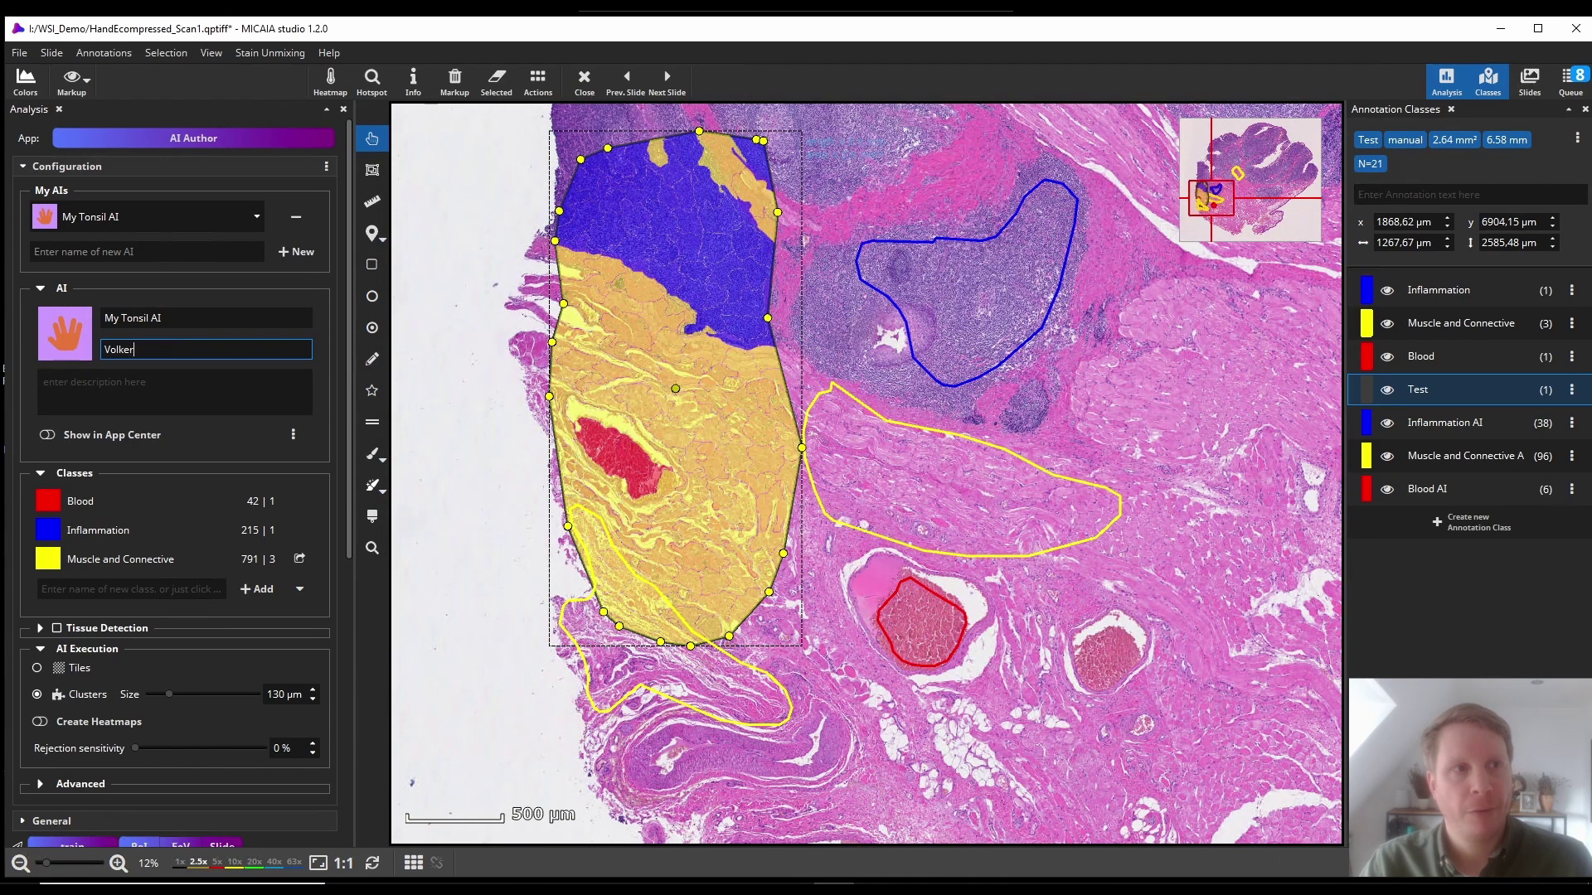
{"action": "left_click", "coordinate": [174, 391]}
{"action": "type", "text": "Tonsil 3"}
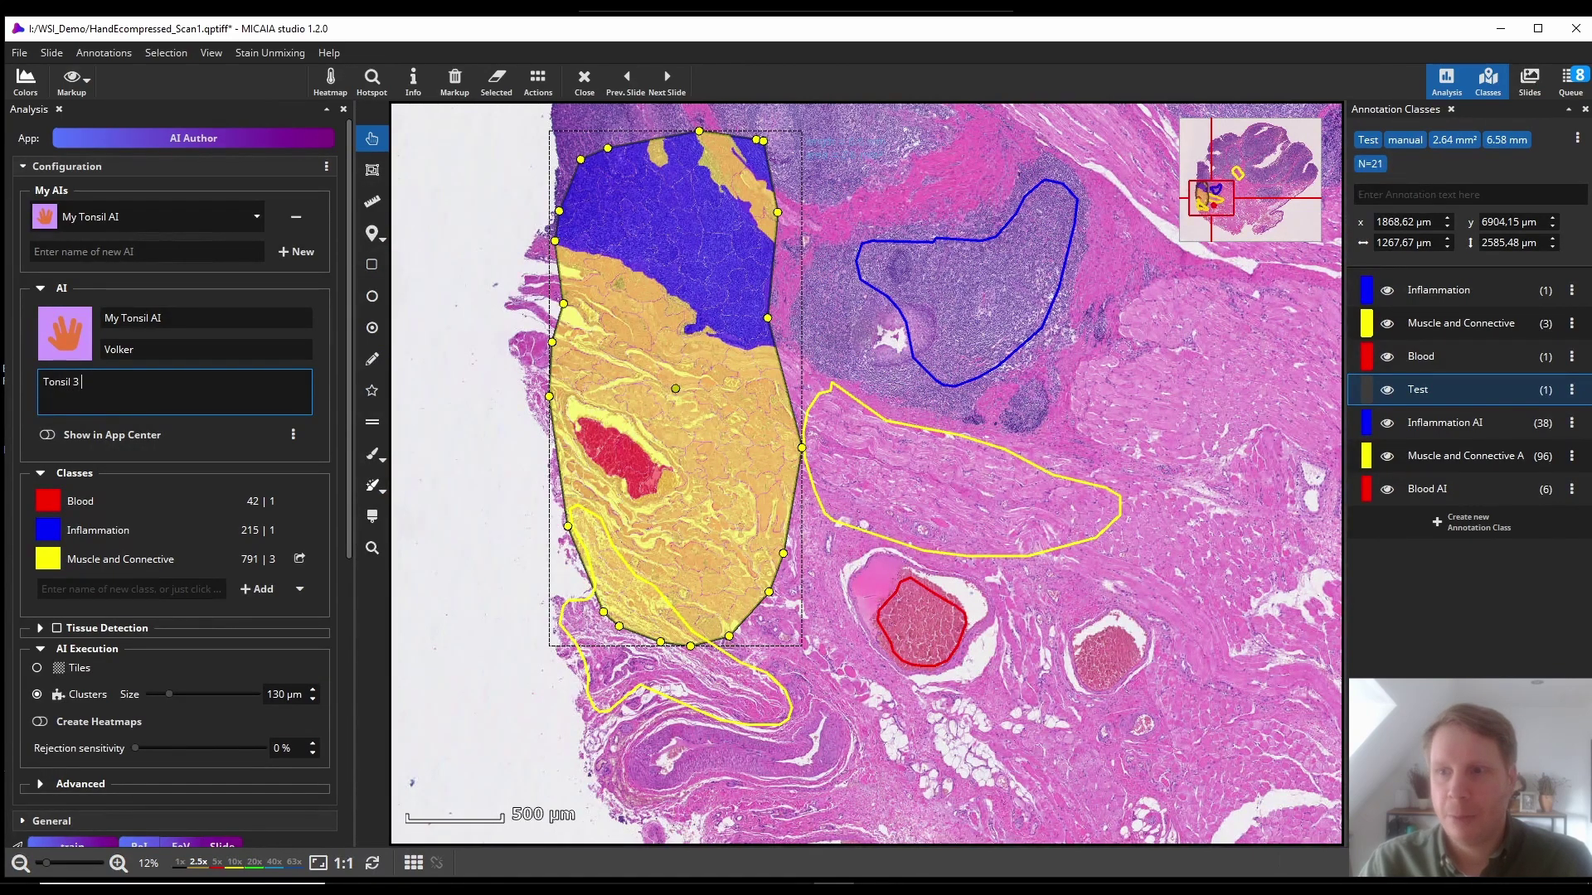
{"action": "type", "text": " class"}
{"action": "key", "text": "ctrl+shift+Left"}
{"action": "type", "text": "tissues classifier"}
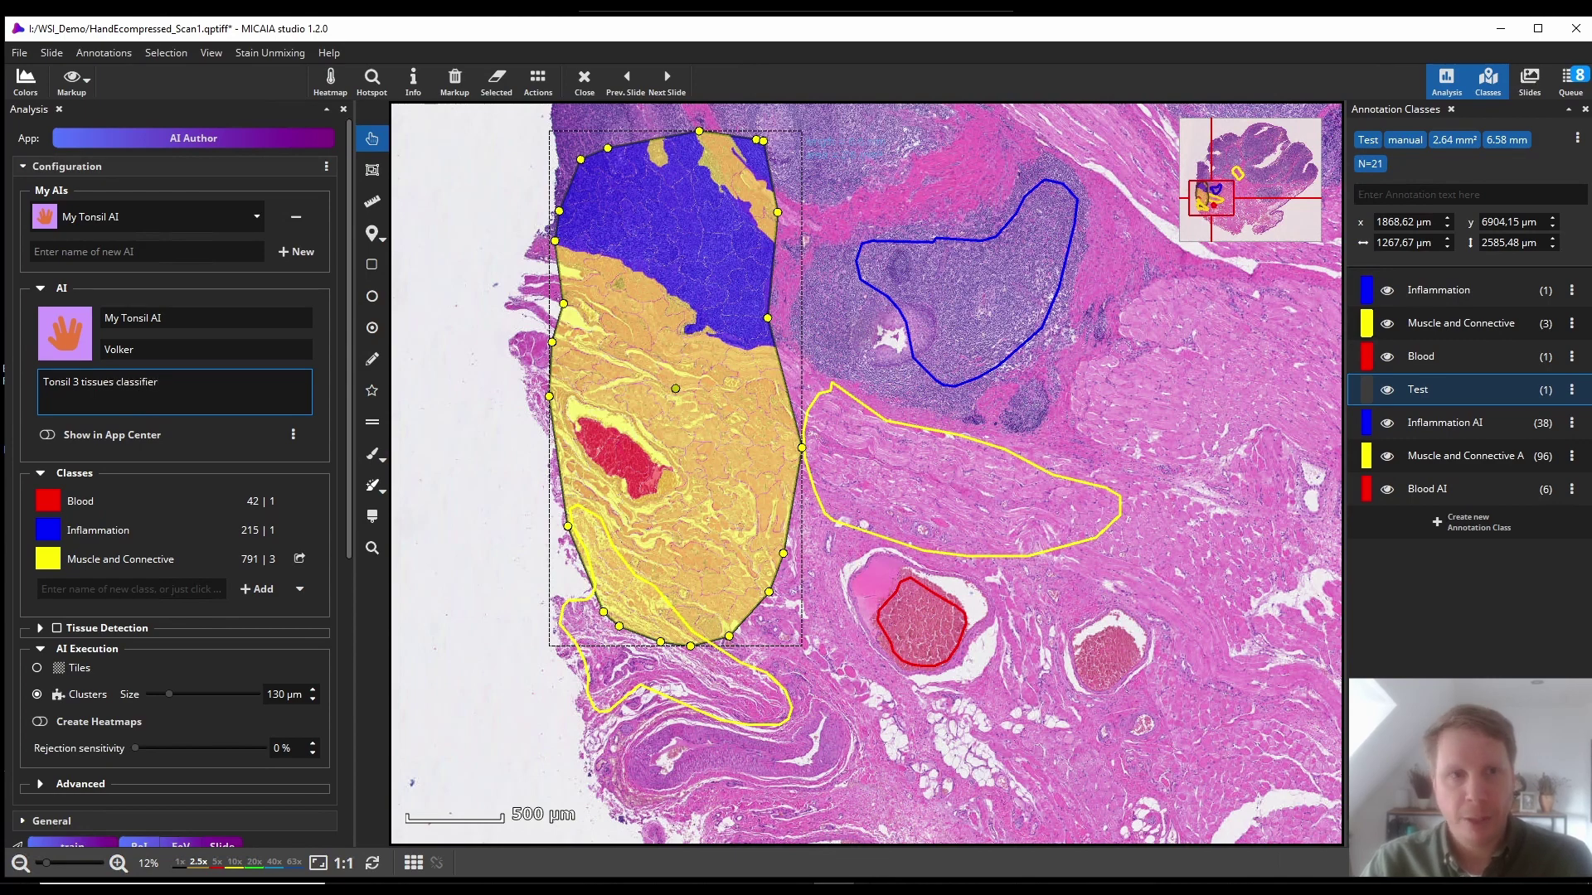
Turn on Show in App Center and select the My Tonsil AI card as the analysis app.
{"action": "left_click", "coordinate": [48, 436]}
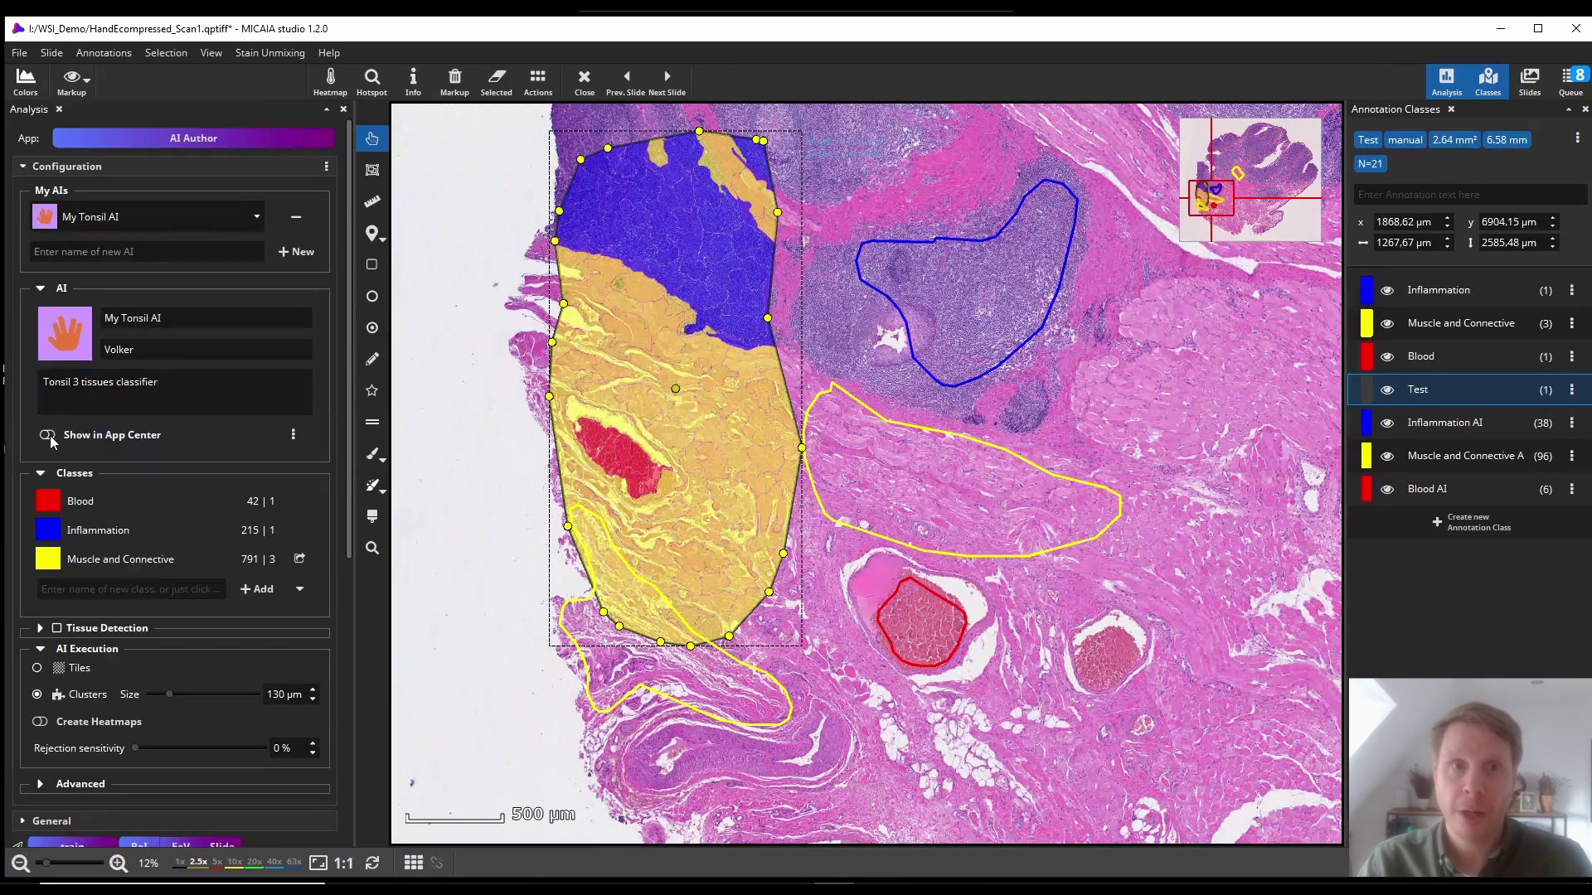
{"action": "left_click", "coordinate": [49, 435]}
{"action": "left_click", "coordinate": [204, 146]}
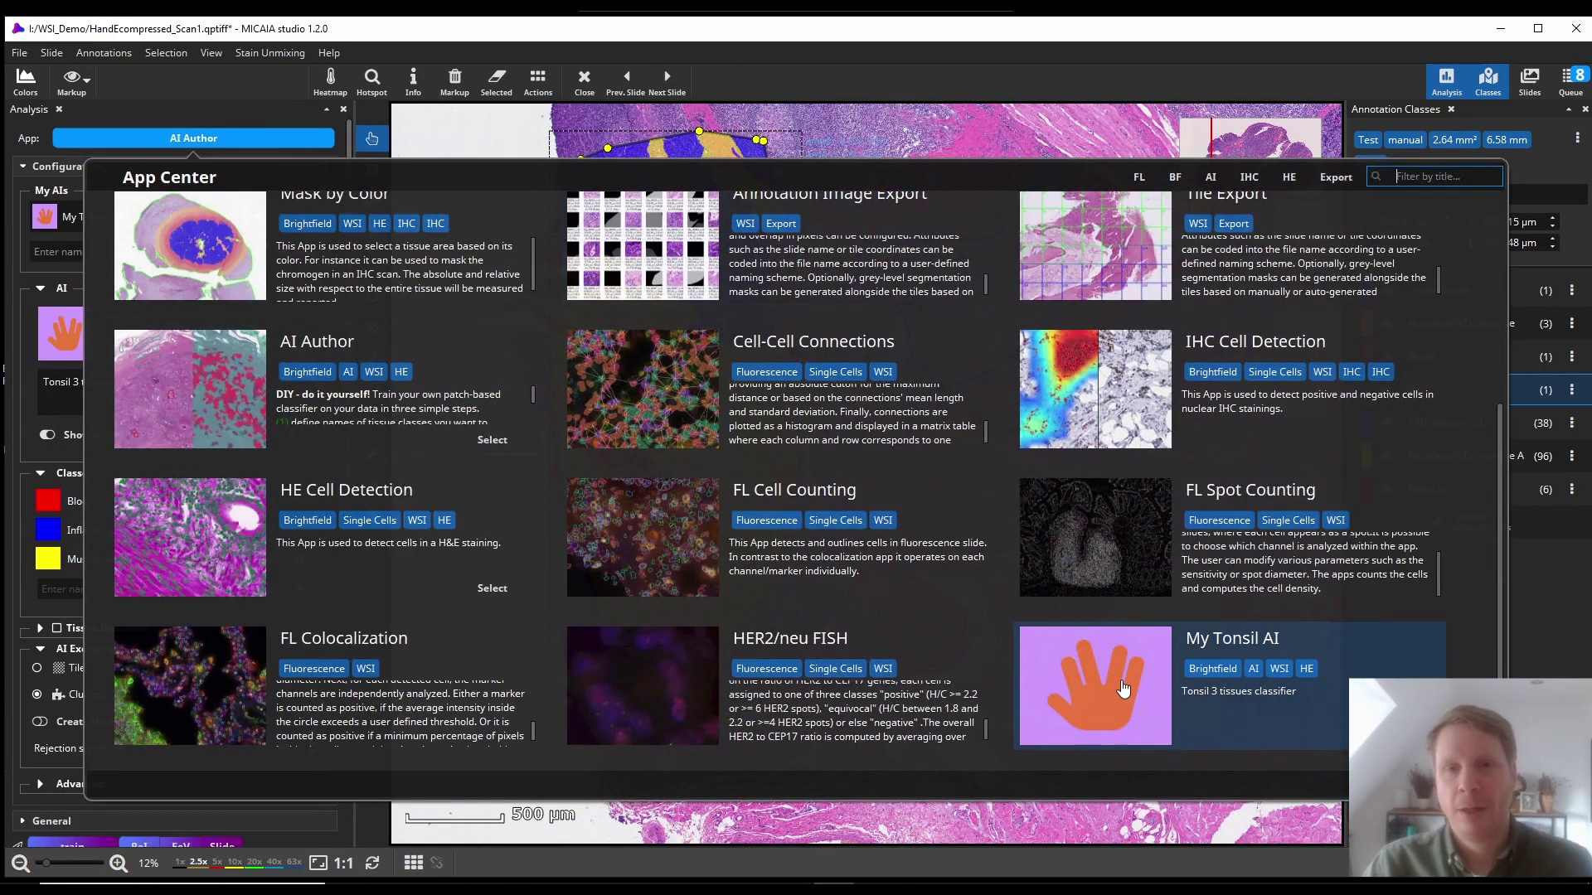
{"action": "left_click", "coordinate": [1121, 680]}
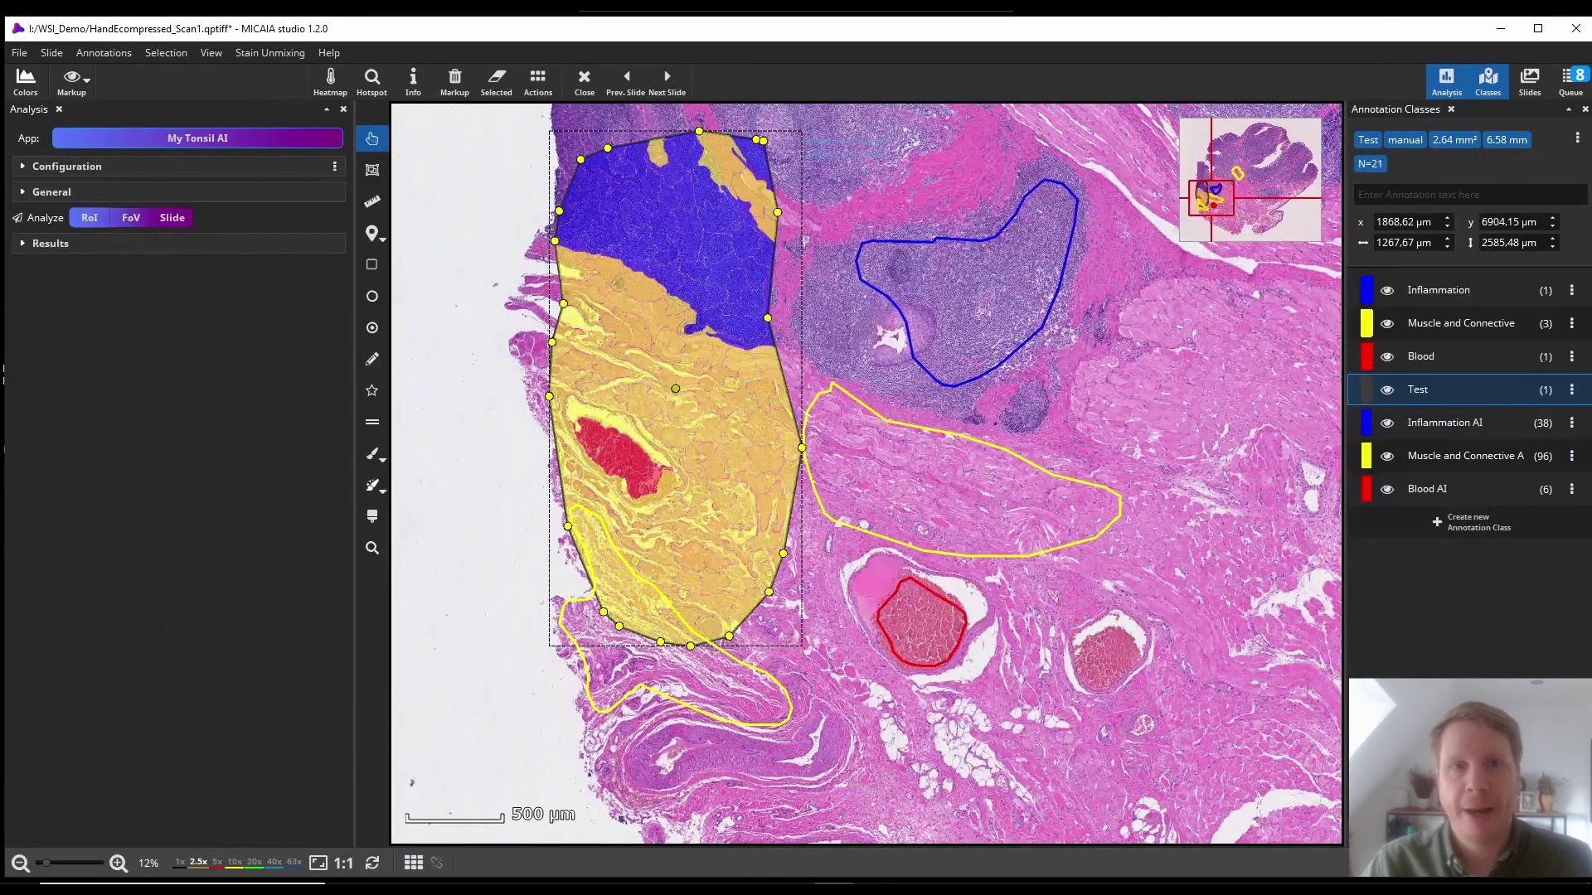